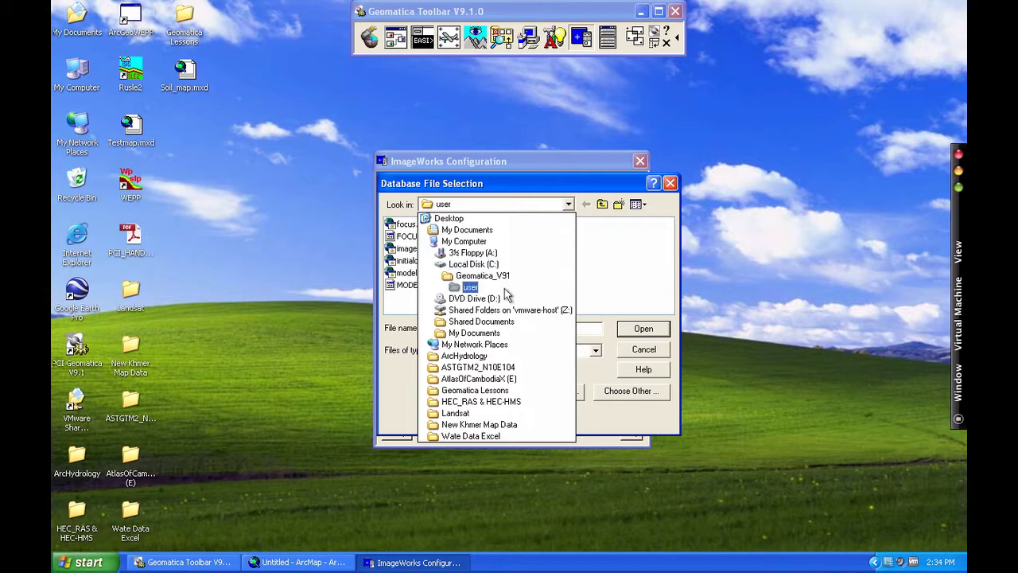
Step: Choose sub_khaoyai.pix from the Sub KaoYai folder inside Remote Sensing manual 320762 > KhoaYai as the configuration image file
left_click(510, 310)
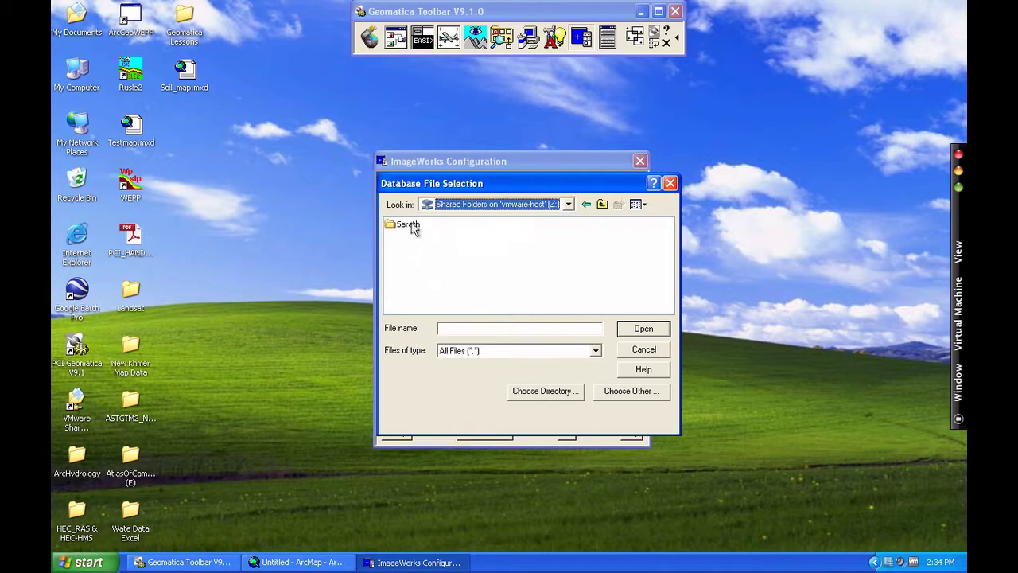
double_click(411, 227)
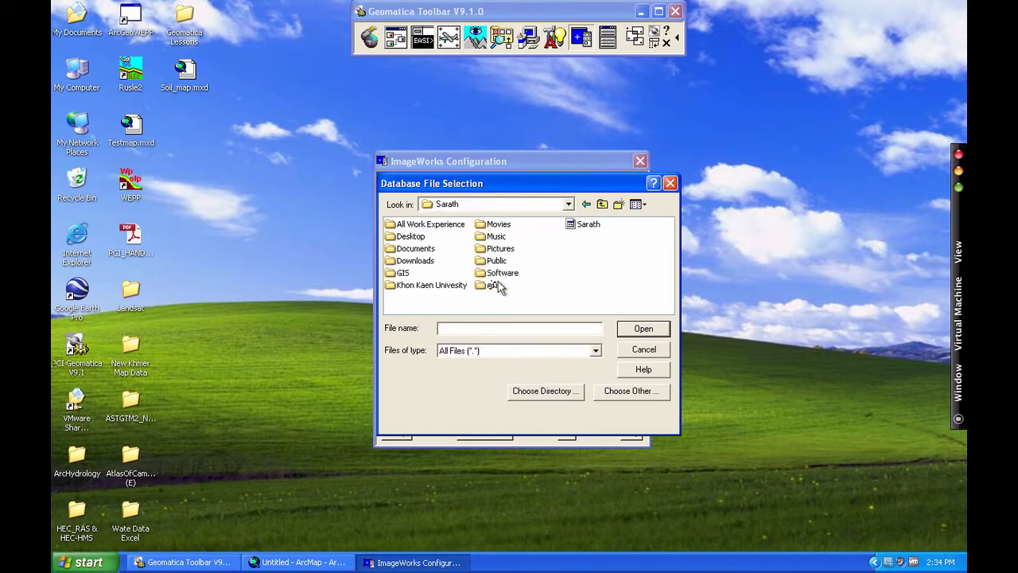
double_click(446, 286)
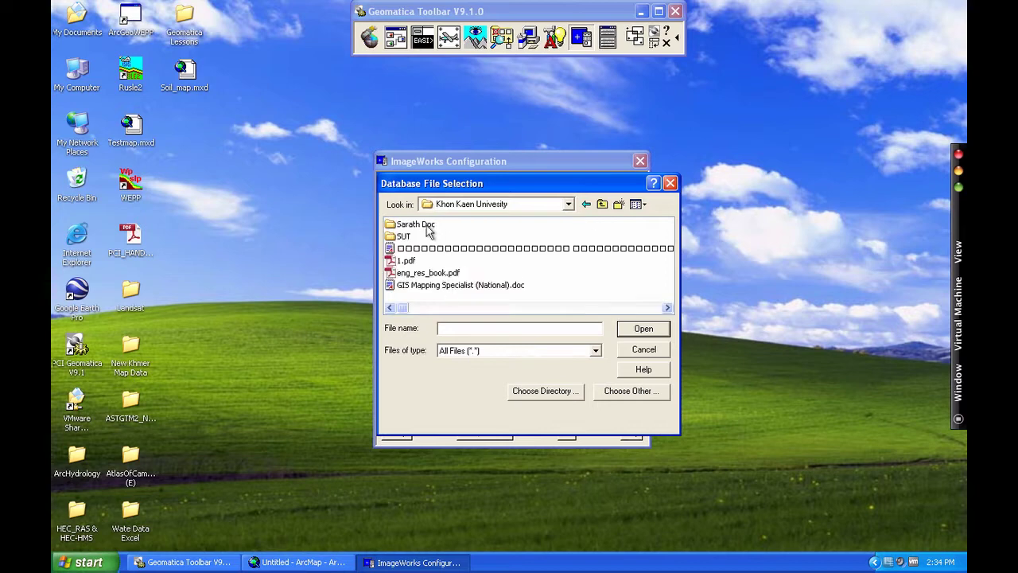
double_click(415, 225)
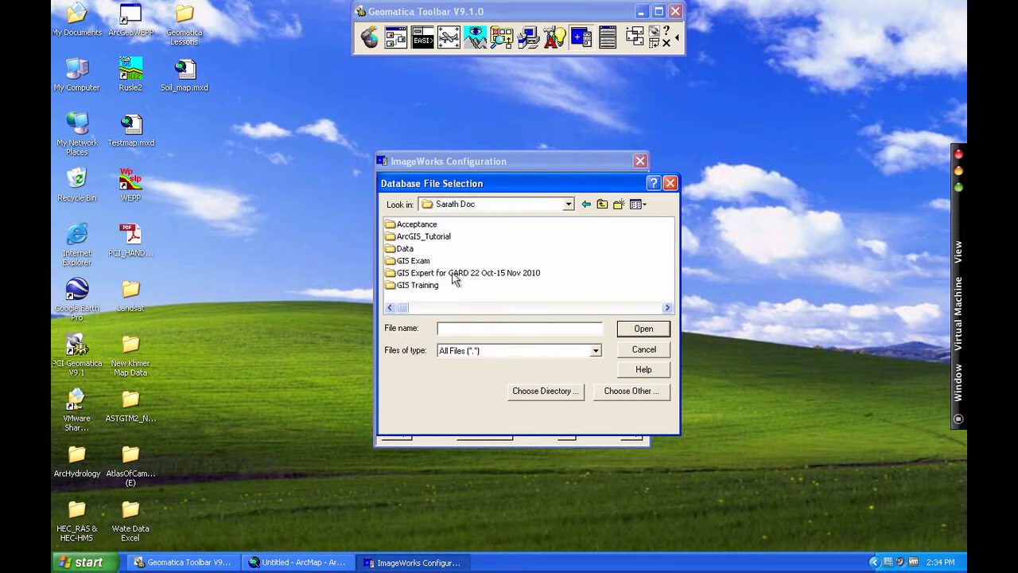
left_click(504, 307)
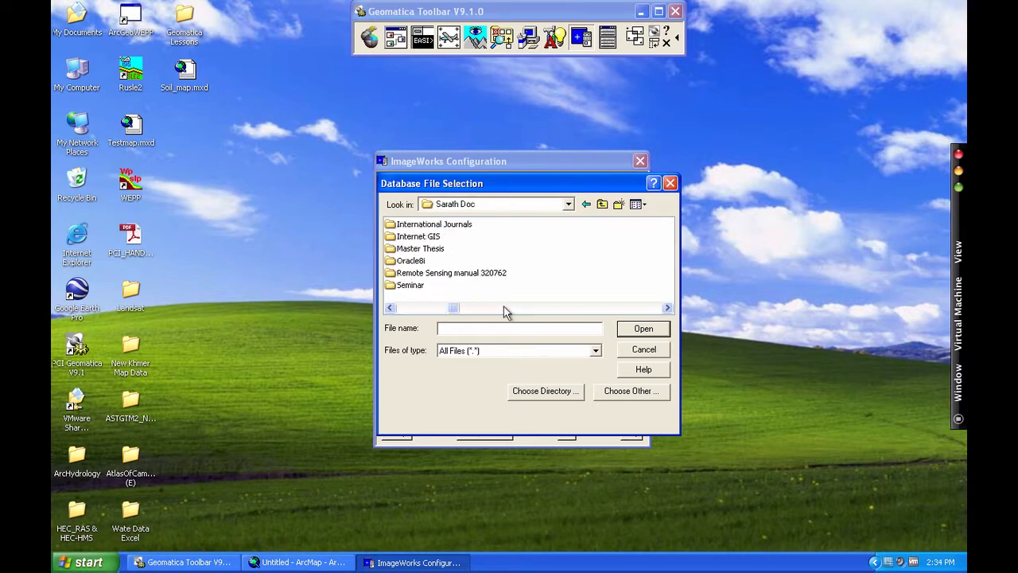
double_click(471, 274)
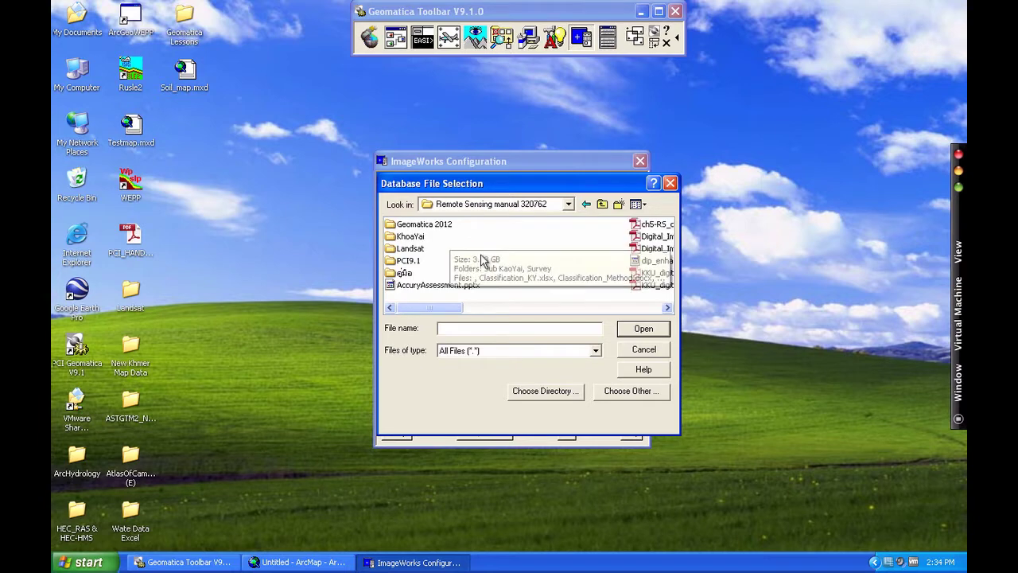
double_click(421, 238)
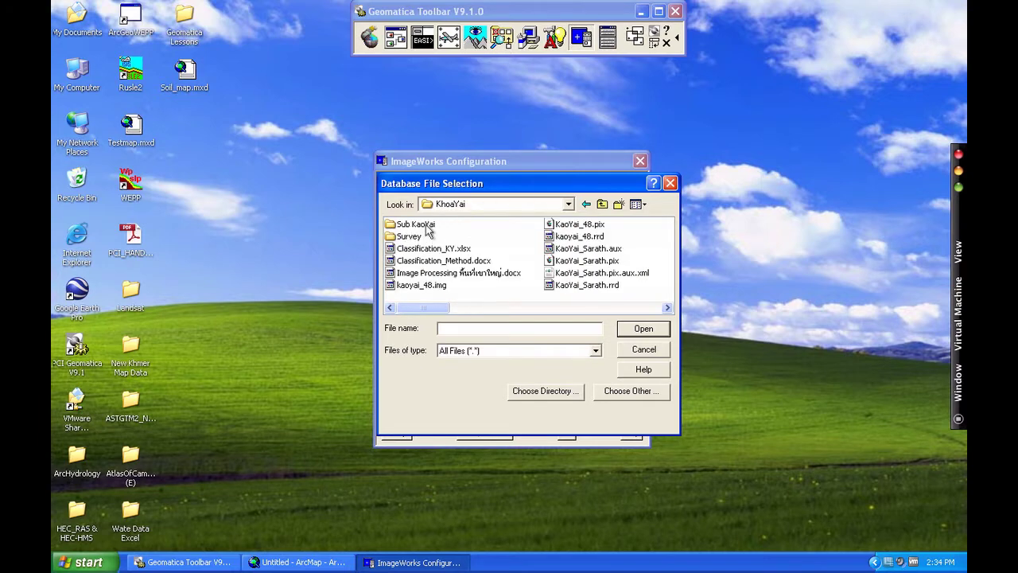
double_click(427, 228)
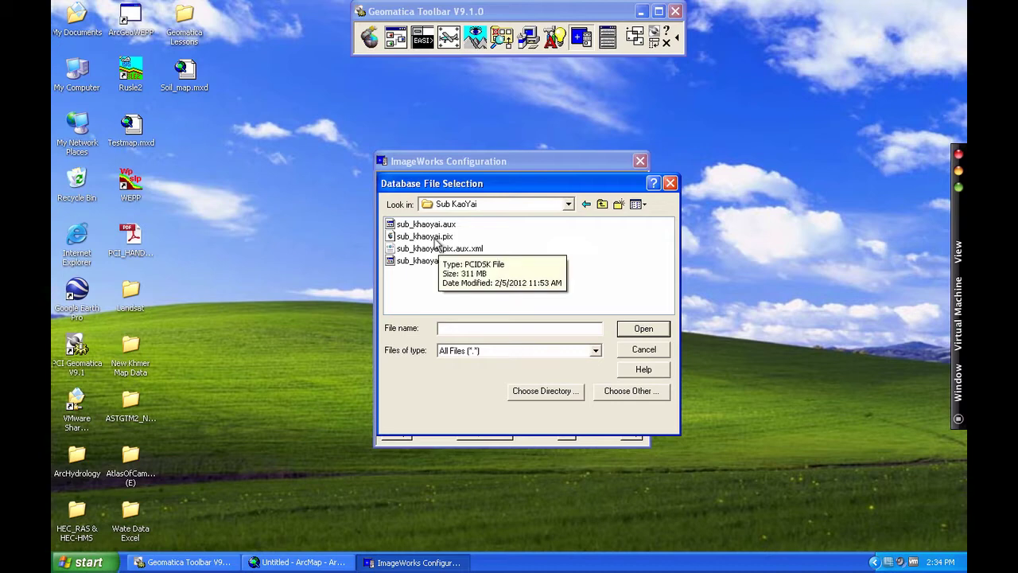
left_click(435, 237)
left_click(644, 330)
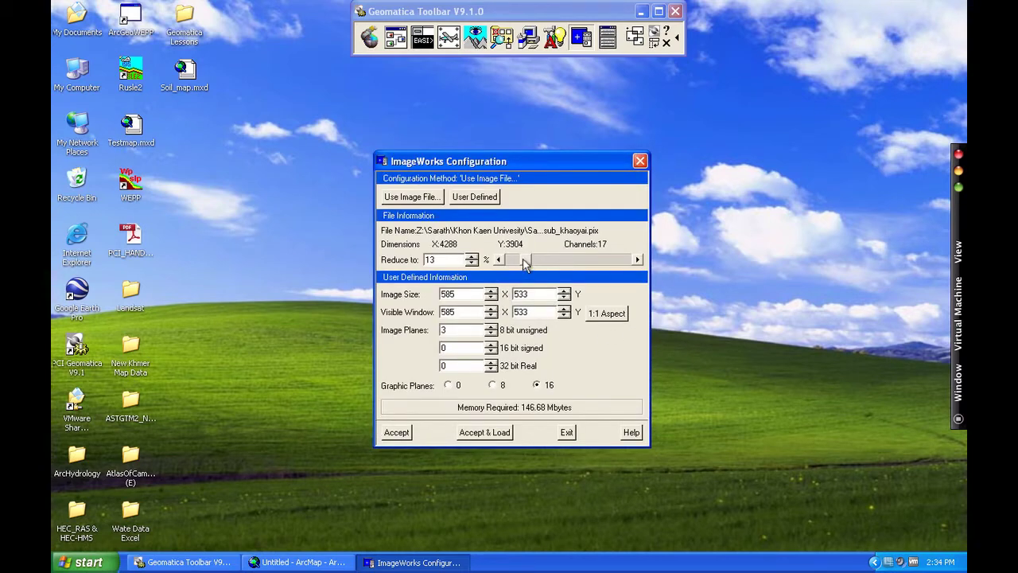
Step: Configure the image at 100% of its size with 8 8-bit unsigned image planes, then accept and load it
left_click_drag(527, 260, 637, 269)
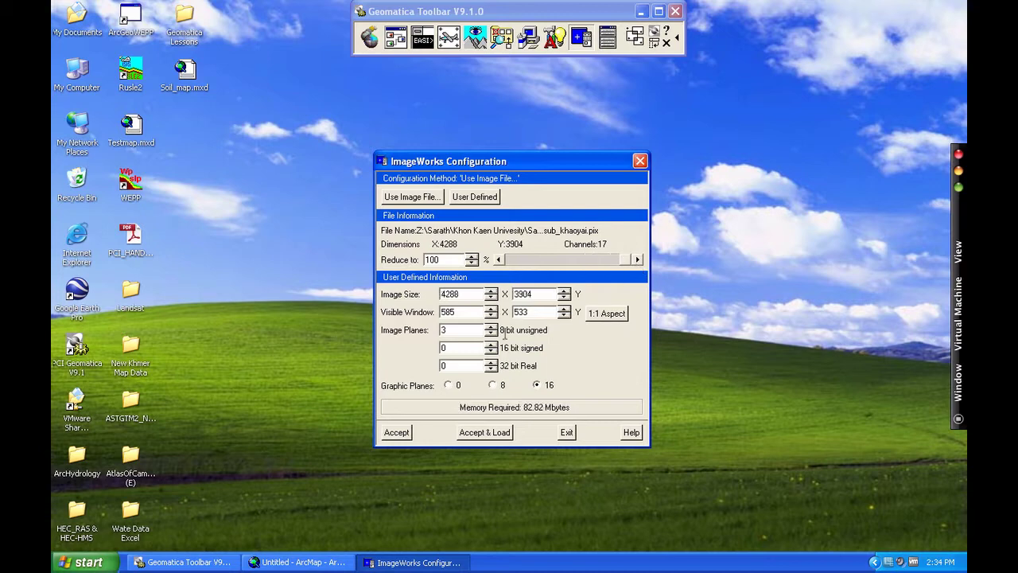
left_click(493, 327)
left_click(493, 327)
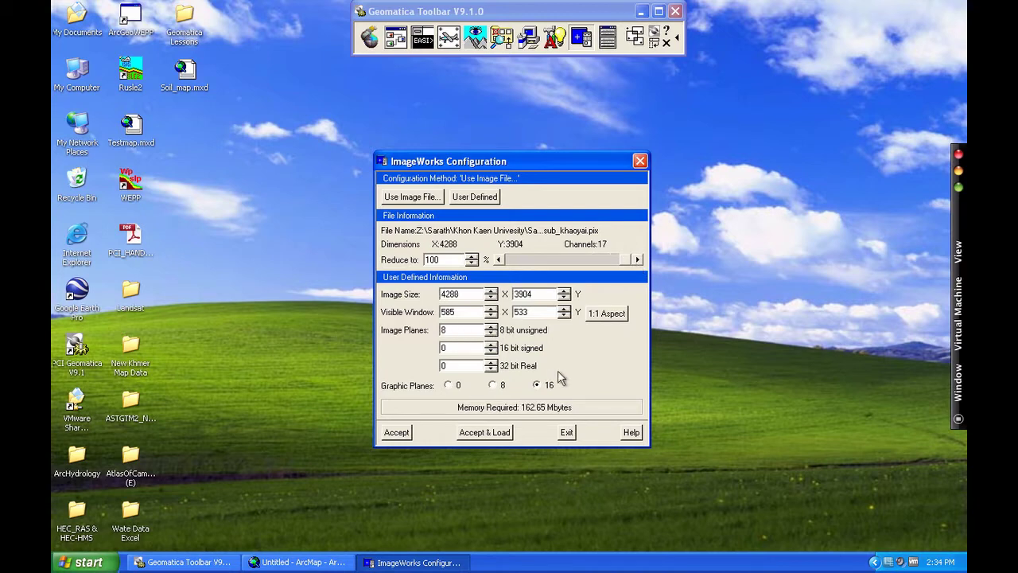
left_click(477, 433)
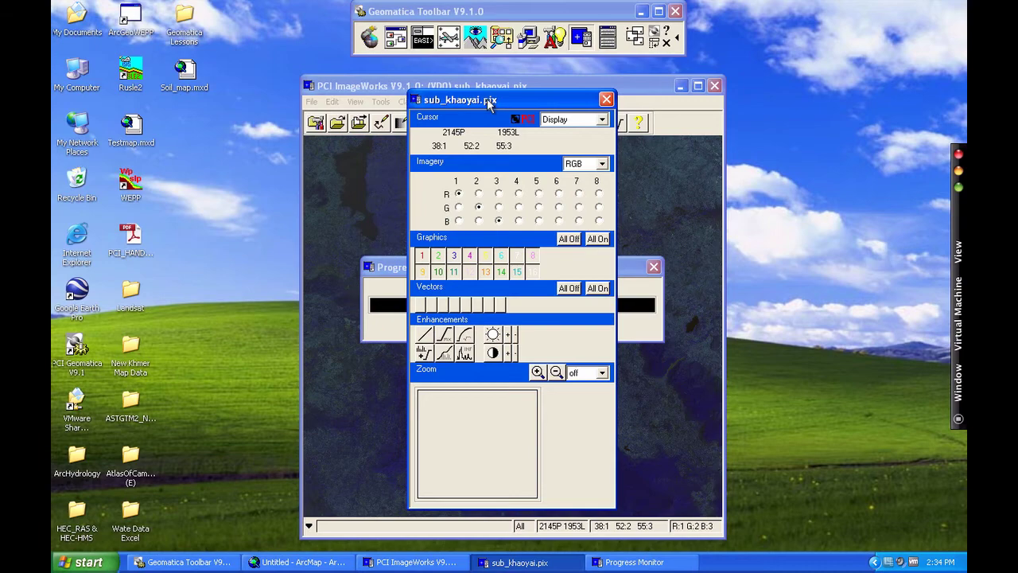
Step: Place the image window and its control panel side by side and display image plane 5 in PC imagery mode
left_click_drag(489, 102, 825, 85)
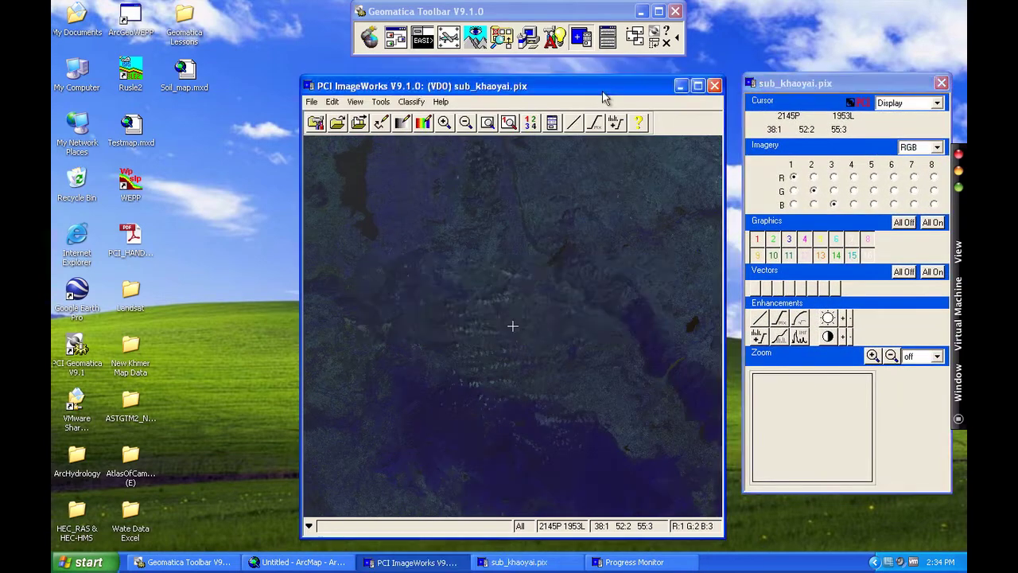
left_click_drag(616, 90, 504, 89)
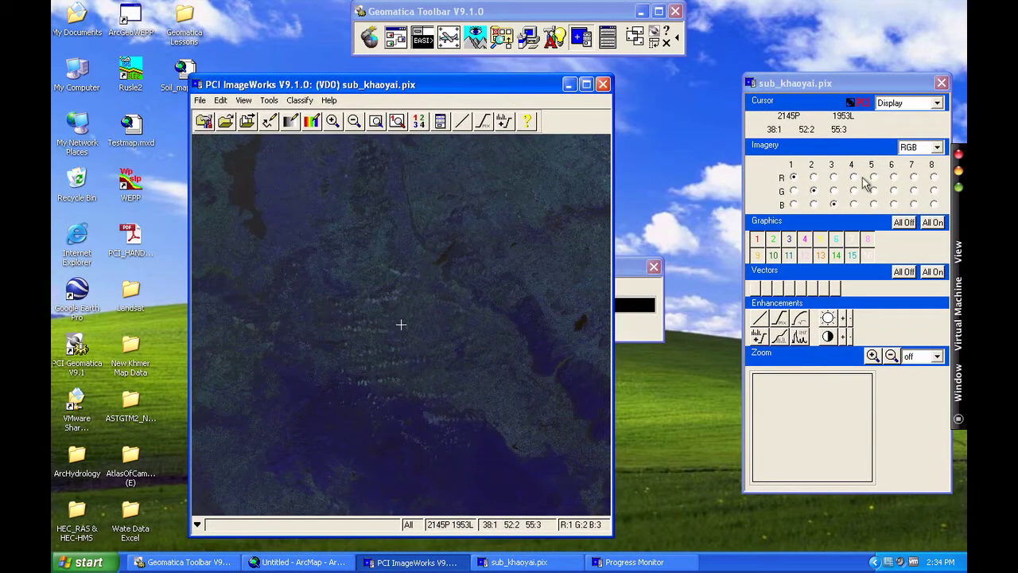
left_click(925, 149)
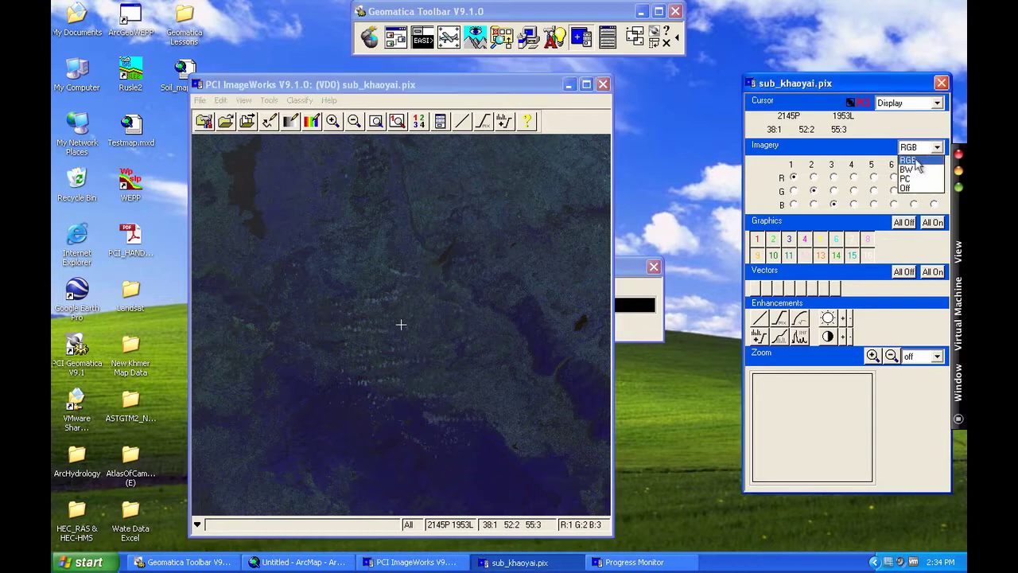
left_click(909, 179)
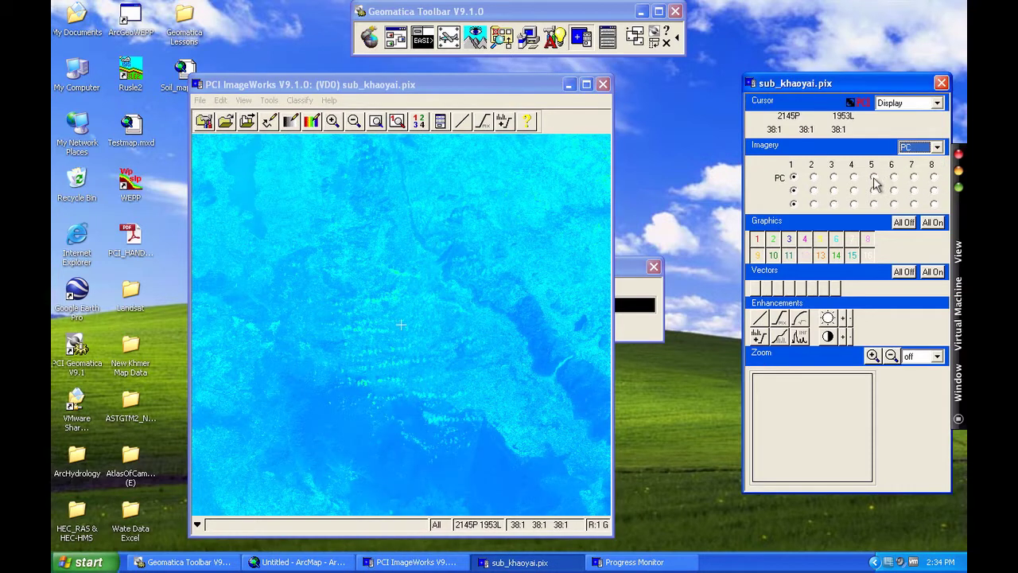
left_click(873, 178)
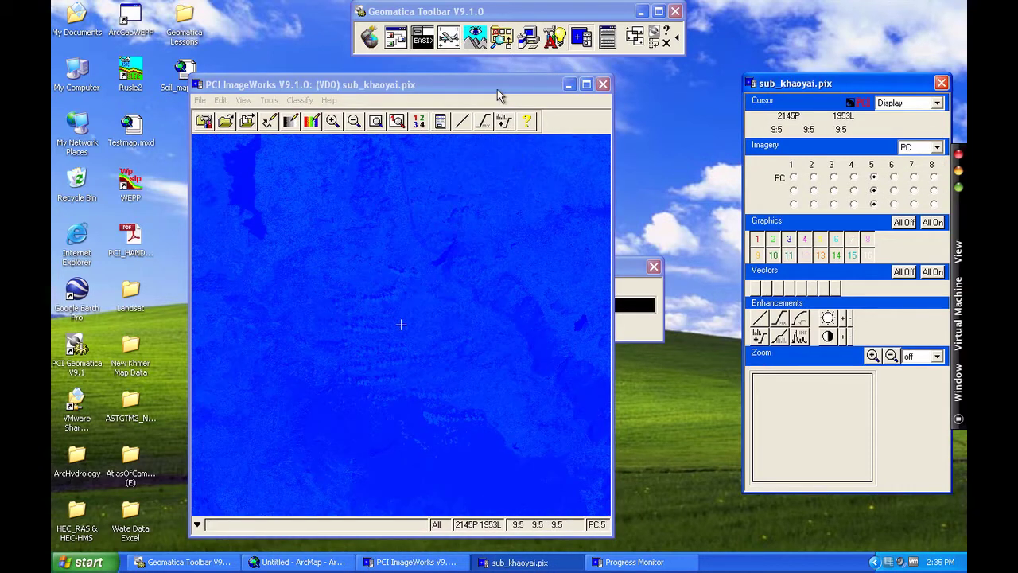
left_click_drag(485, 89, 447, 82)
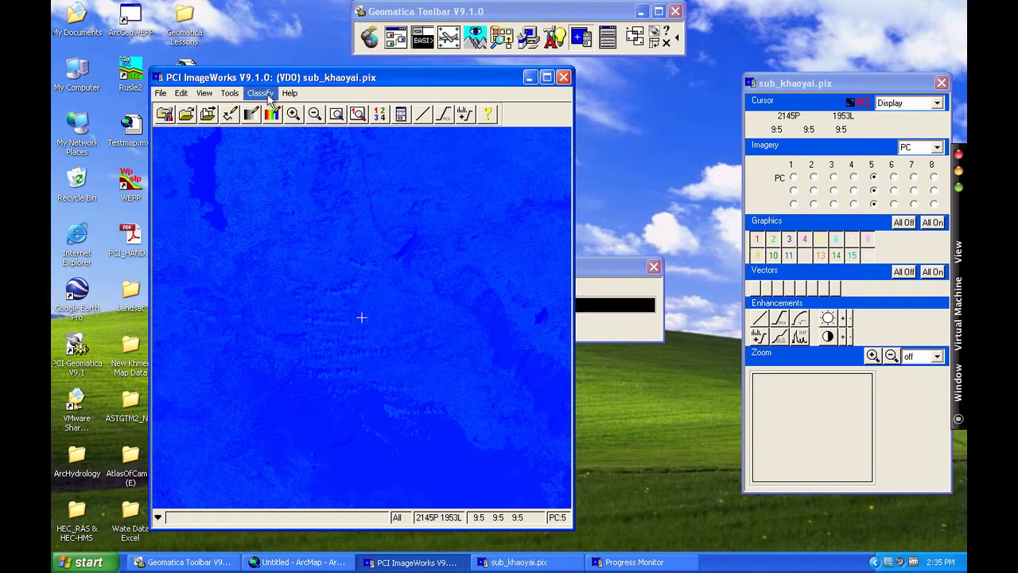
left_click(929, 152)
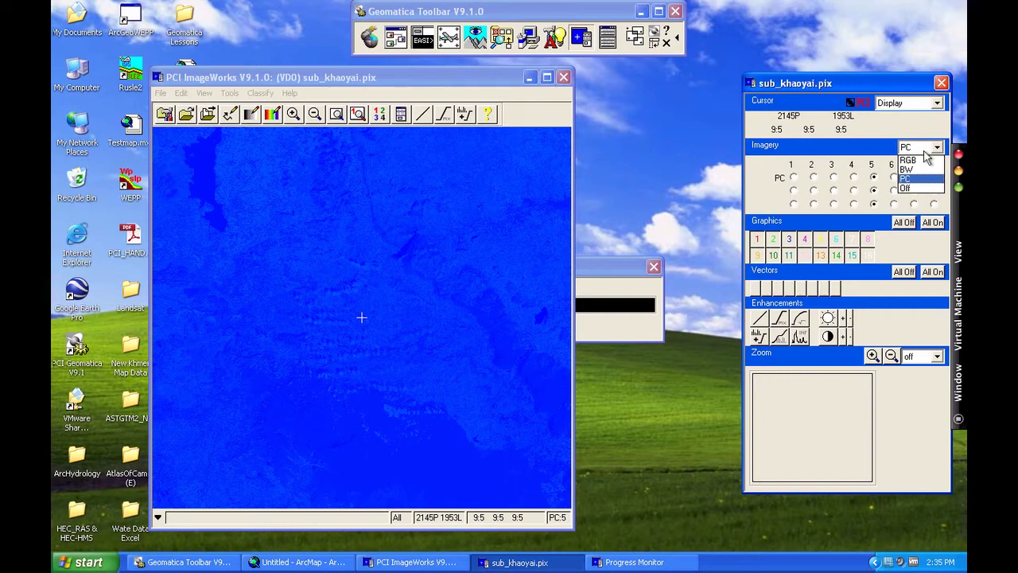
left_click(925, 151)
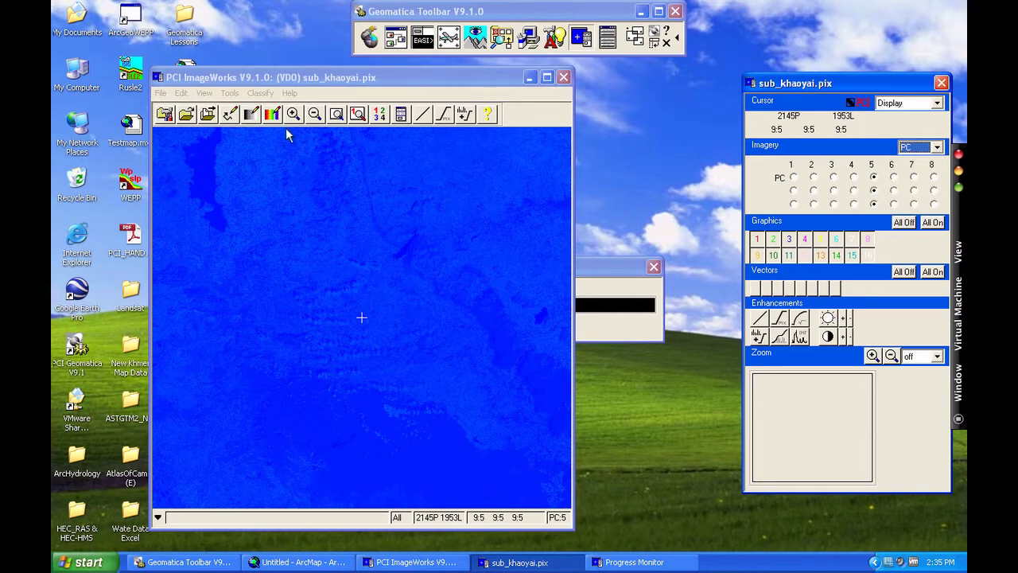
Step: Look through the image file's database channels available for loading, switch the imagery mode to RGB, and close the channel list
left_click(160, 93)
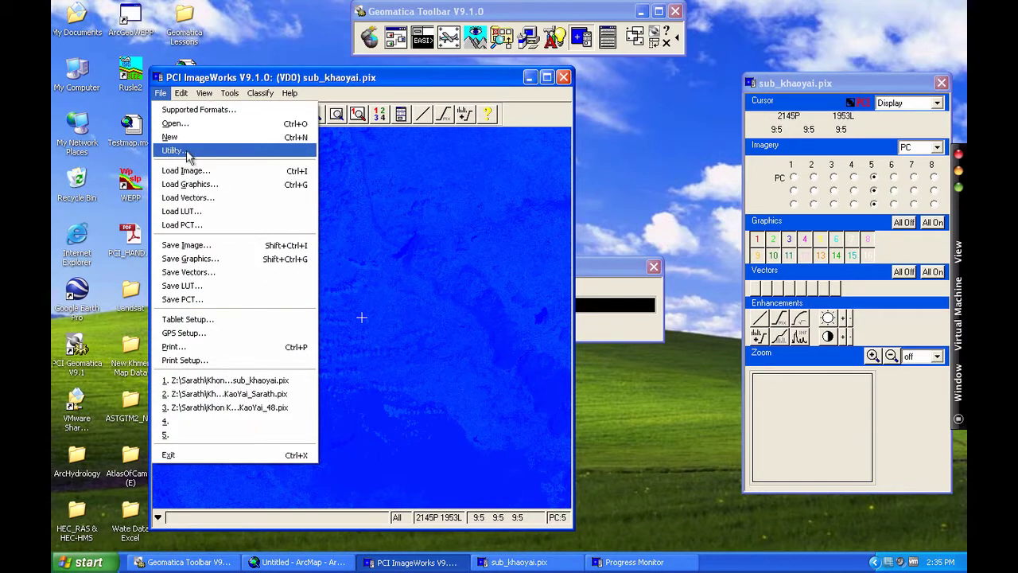
left_click(199, 170)
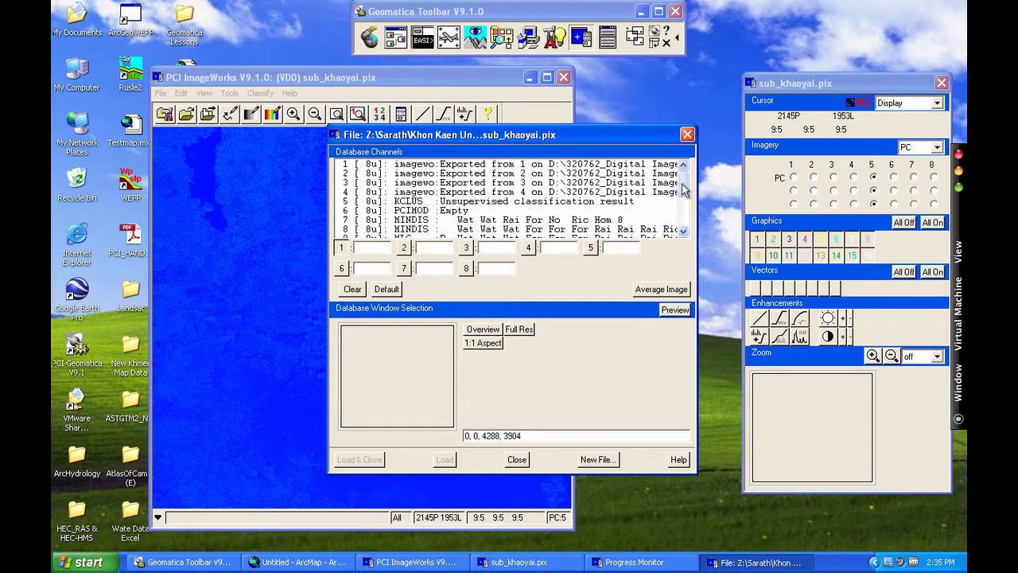
left_click_drag(682, 189, 681, 222)
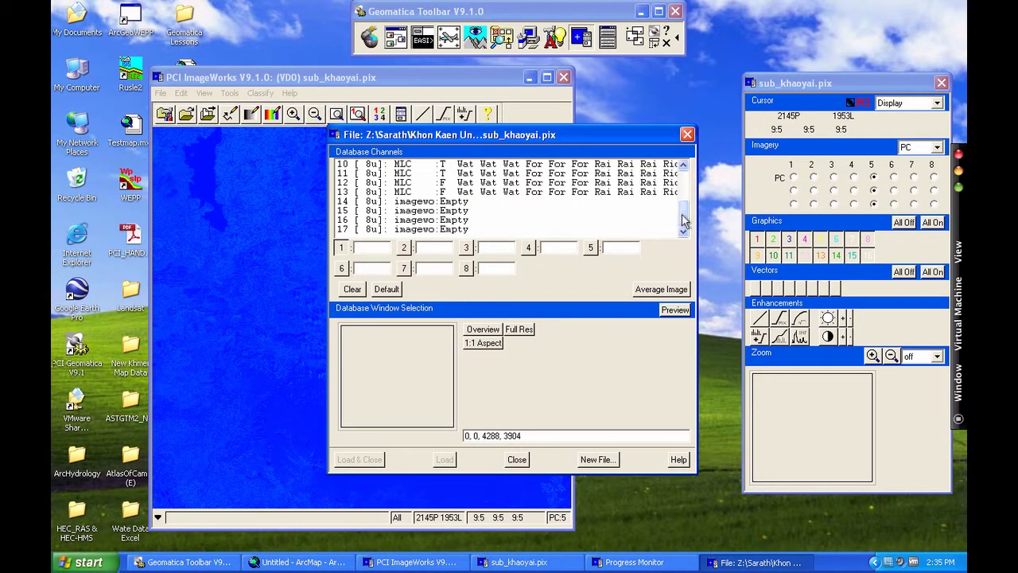
left_click(923, 149)
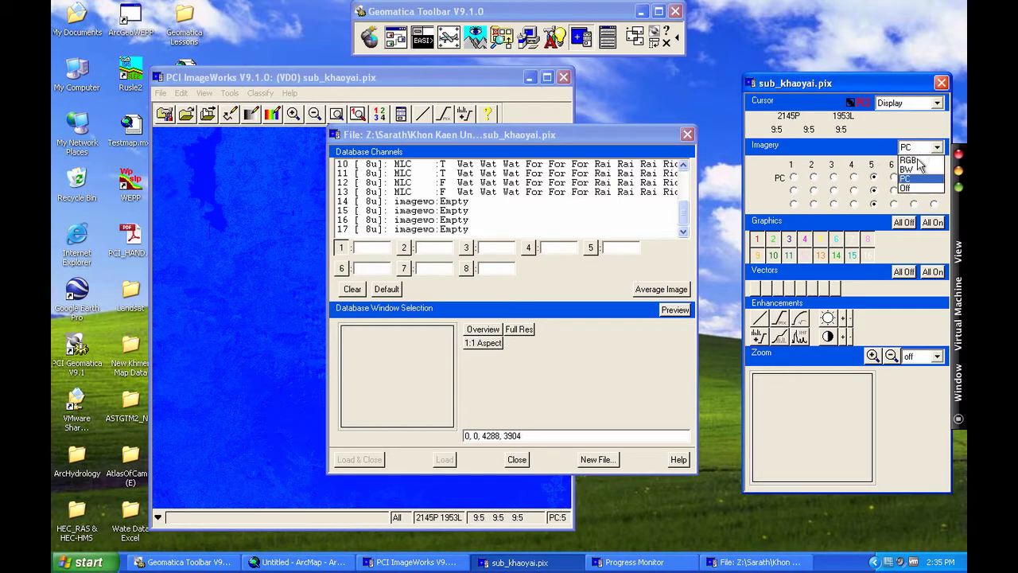
left_click(907, 160)
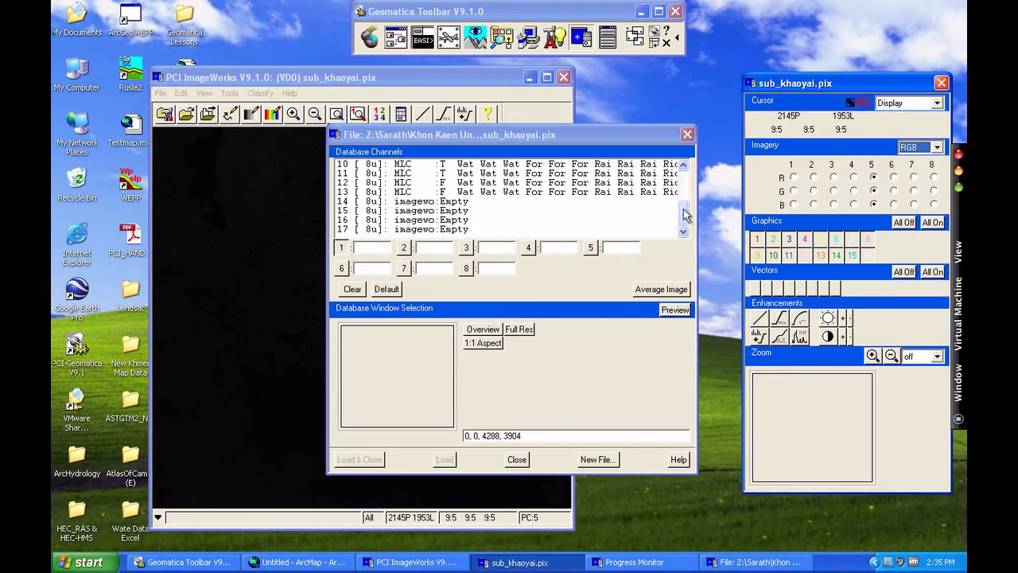
left_click_drag(684, 215, 685, 169)
left_click(687, 135)
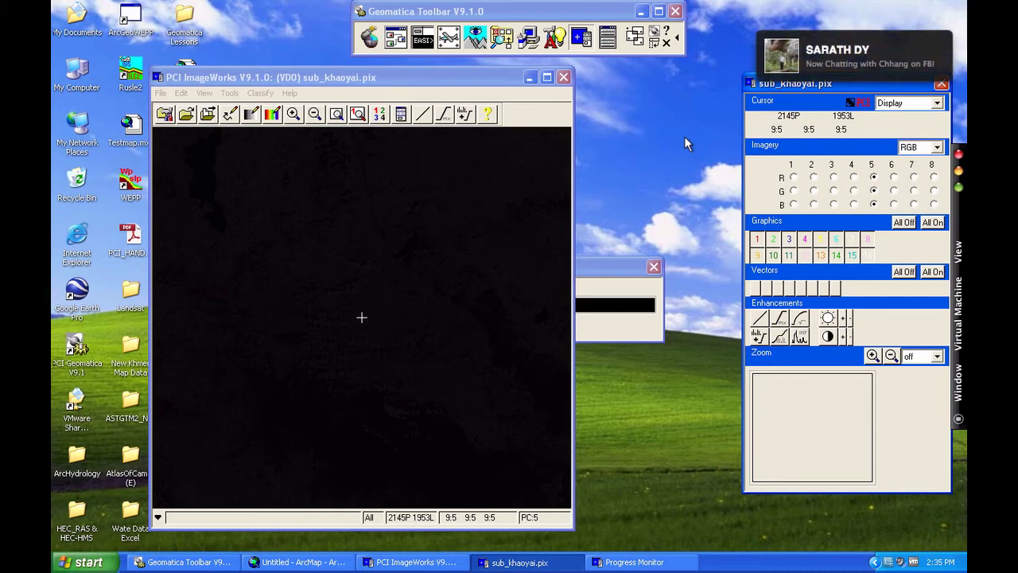
Step: Return the imagery mode to PC with image plane 5 selected
left_click(318, 76)
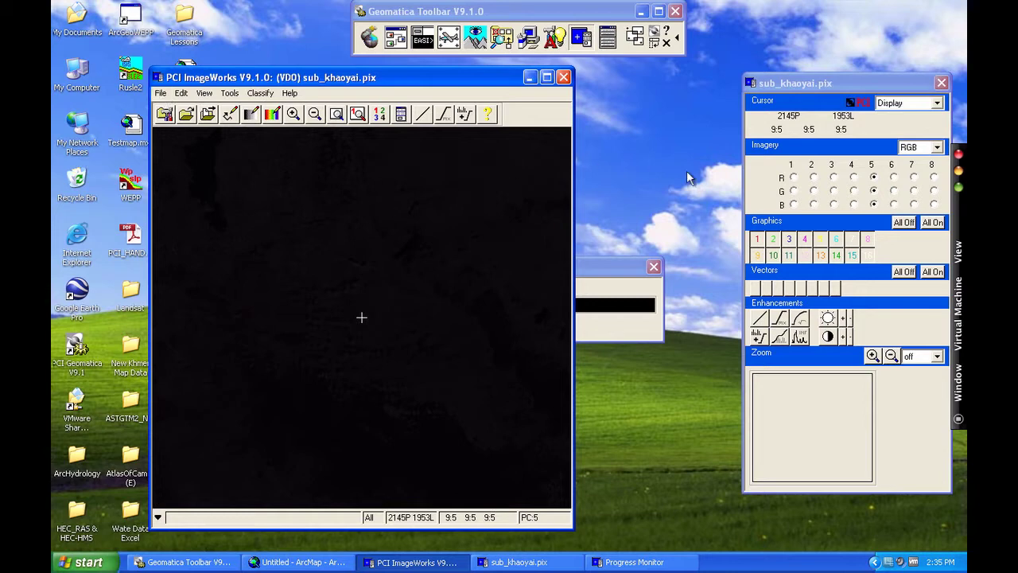
left_click(854, 179)
left_click(875, 177)
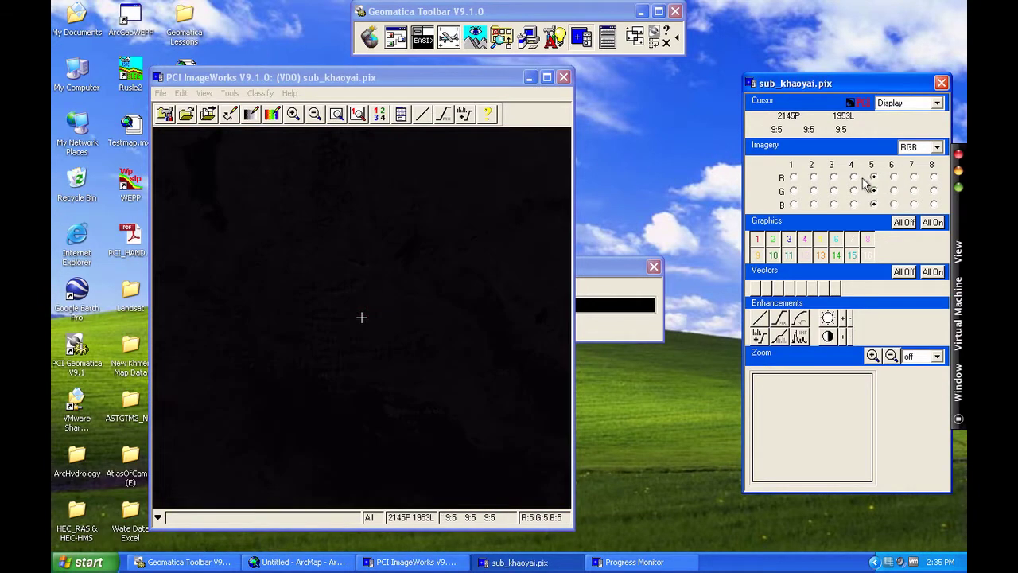
left_click(912, 152)
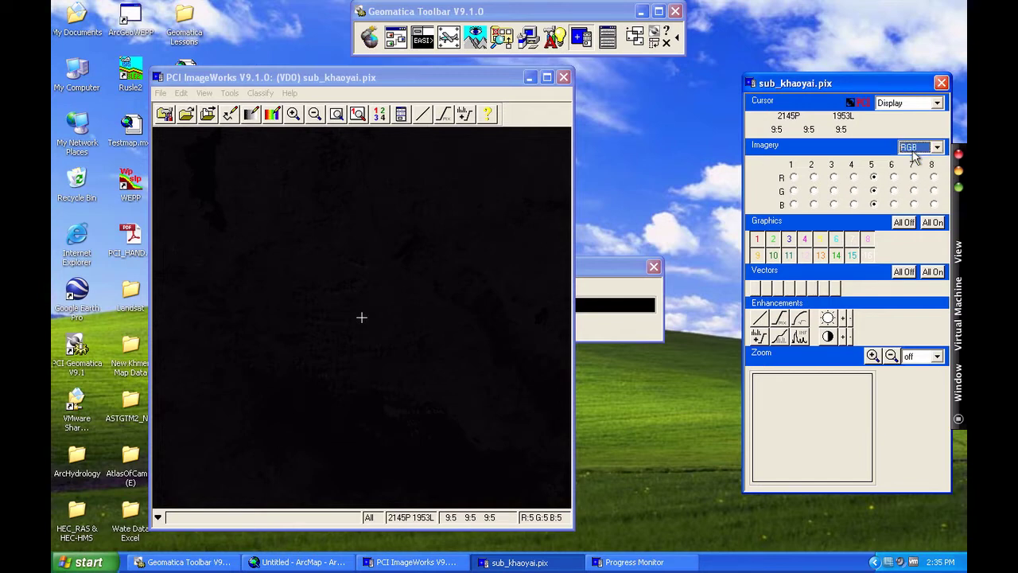
left_click(915, 159)
left_click(915, 150)
left_click(913, 181)
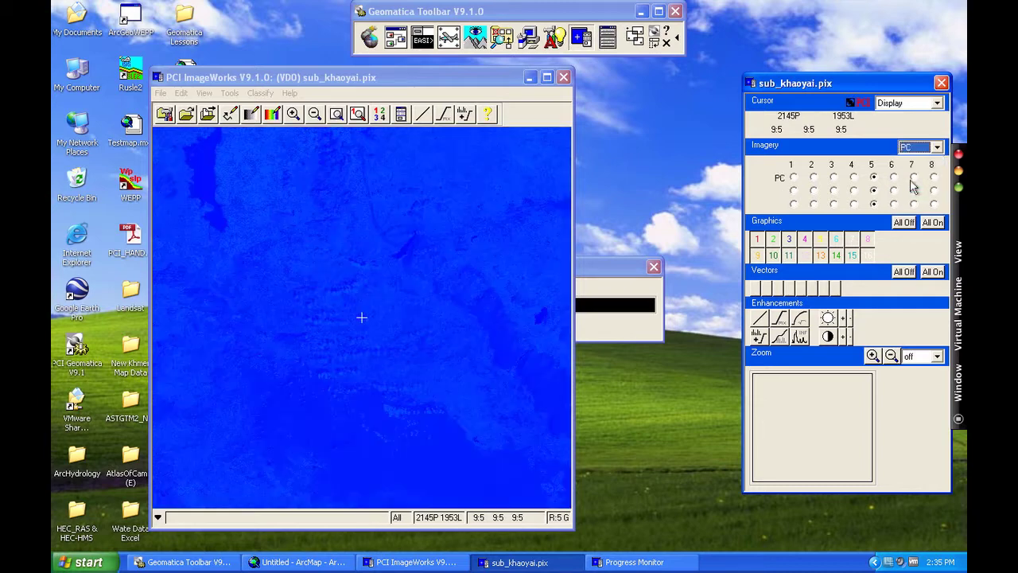
Step: Start loading image channels from sub_khaoyai.pix and assign database channels 1 to 4 to image planes 1 to 4
left_click(244, 80)
left_click(161, 95)
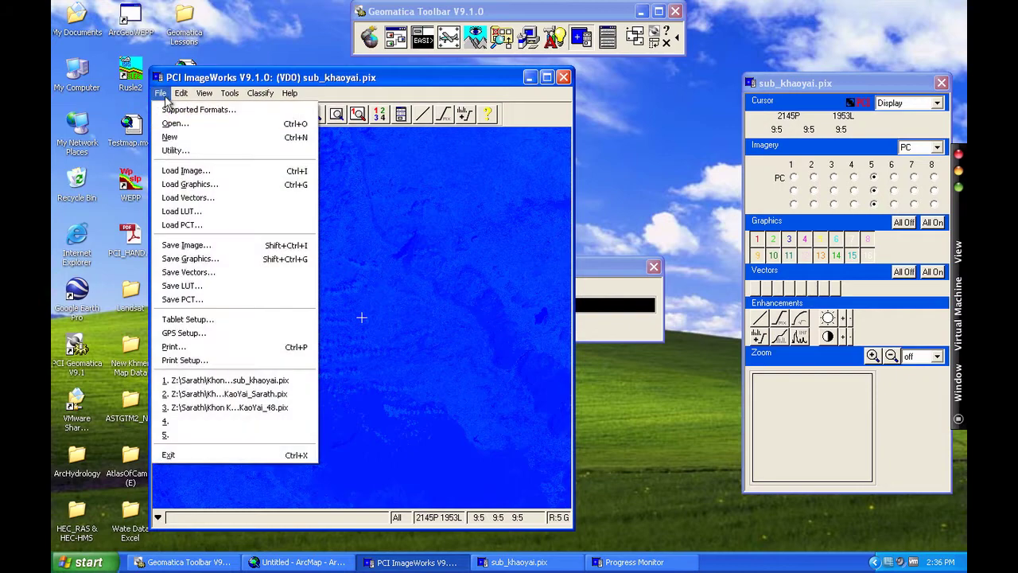
left_click(187, 171)
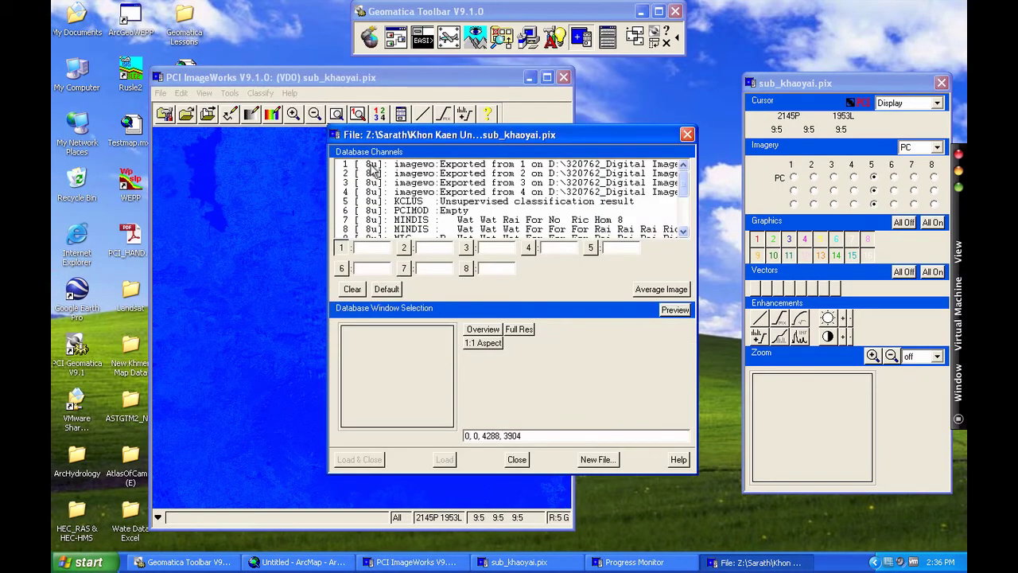
left_click(370, 165)
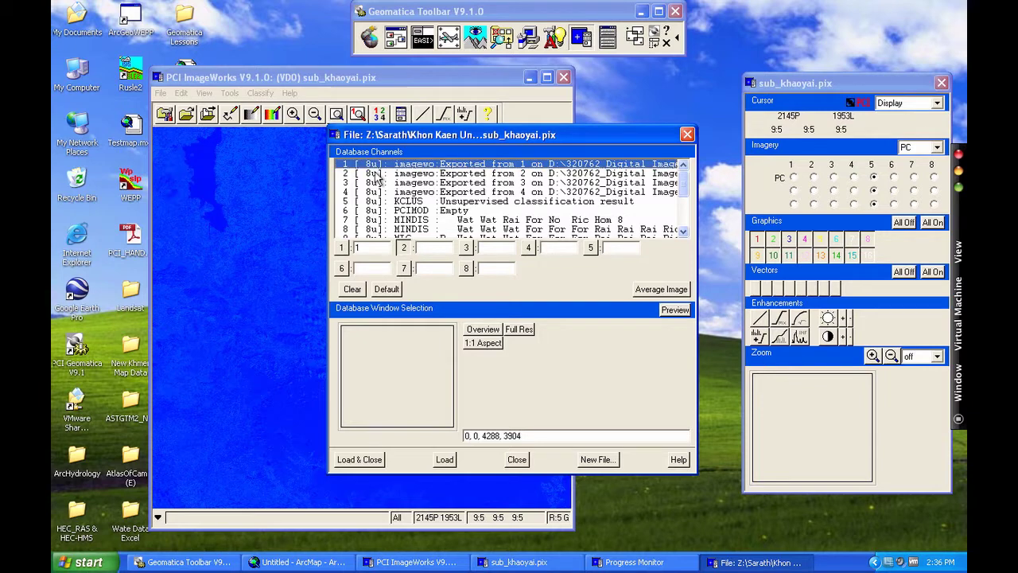
left_click(378, 173)
left_click(383, 183)
left_click(390, 192)
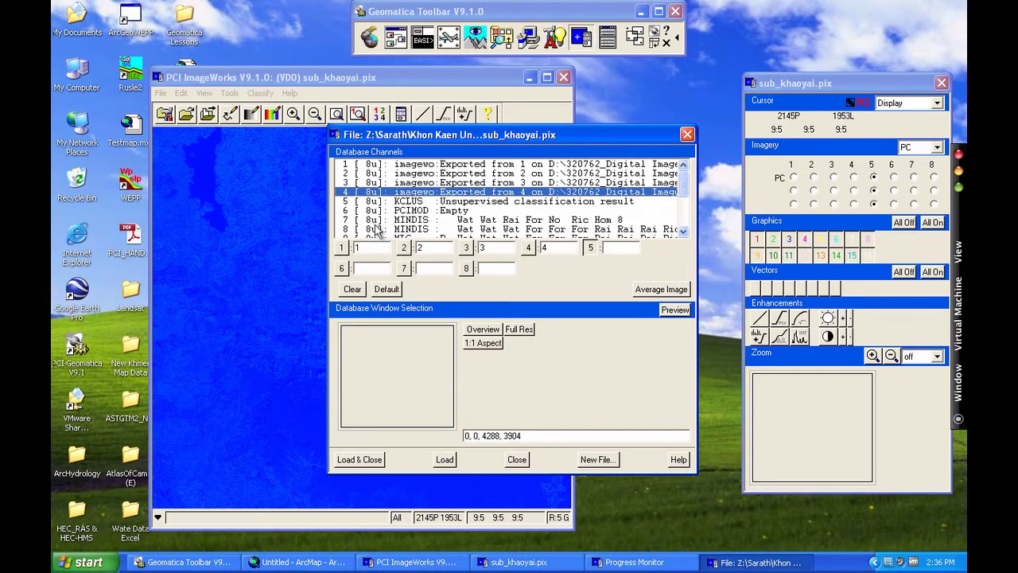
Step: Assign database channels 8, 9, 11 and 13 to image planes 5 to 8, then load the image and close the dialog
left_click(370, 231)
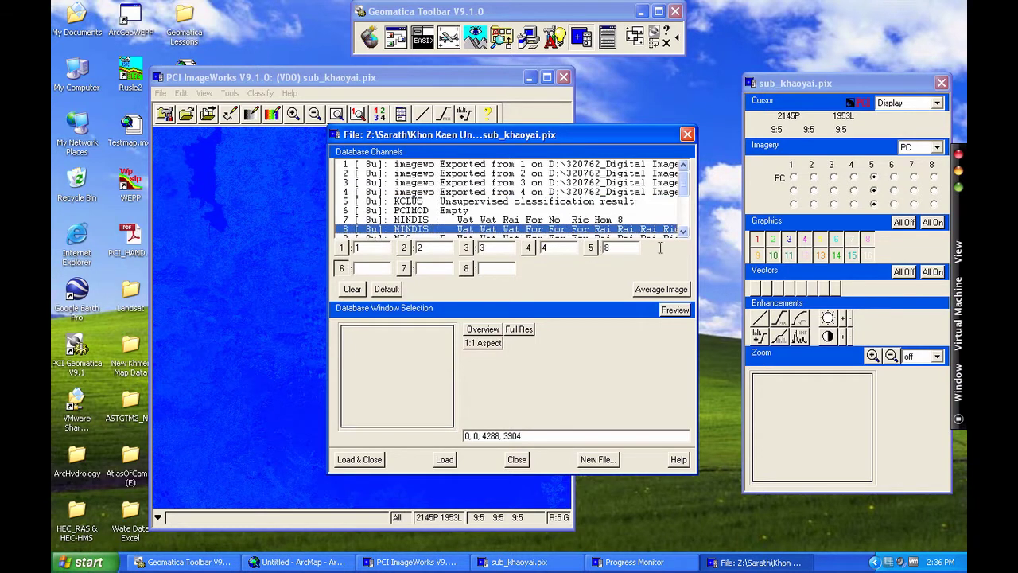
scroll(683, 231, "down", 6)
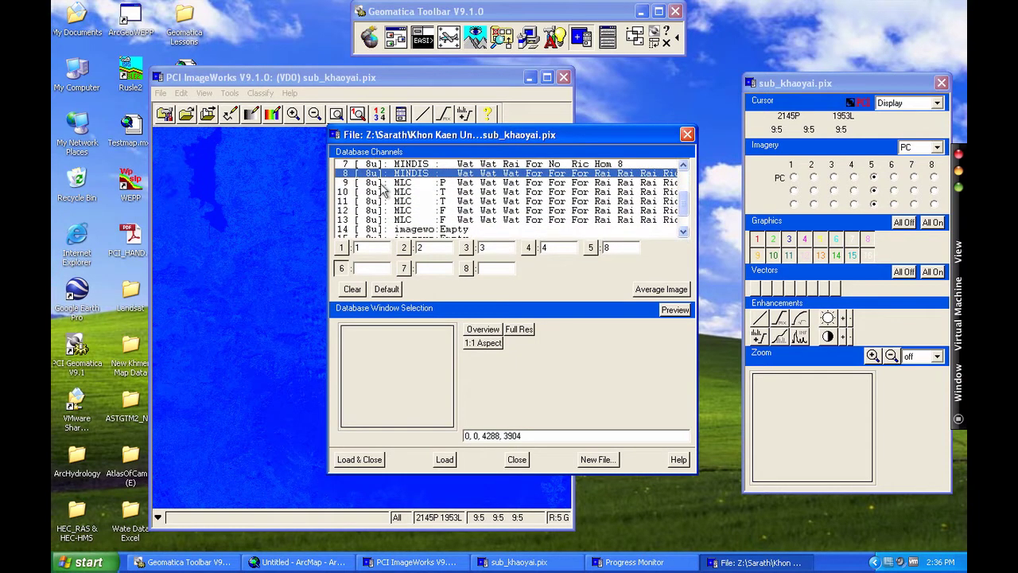
left_click(382, 183)
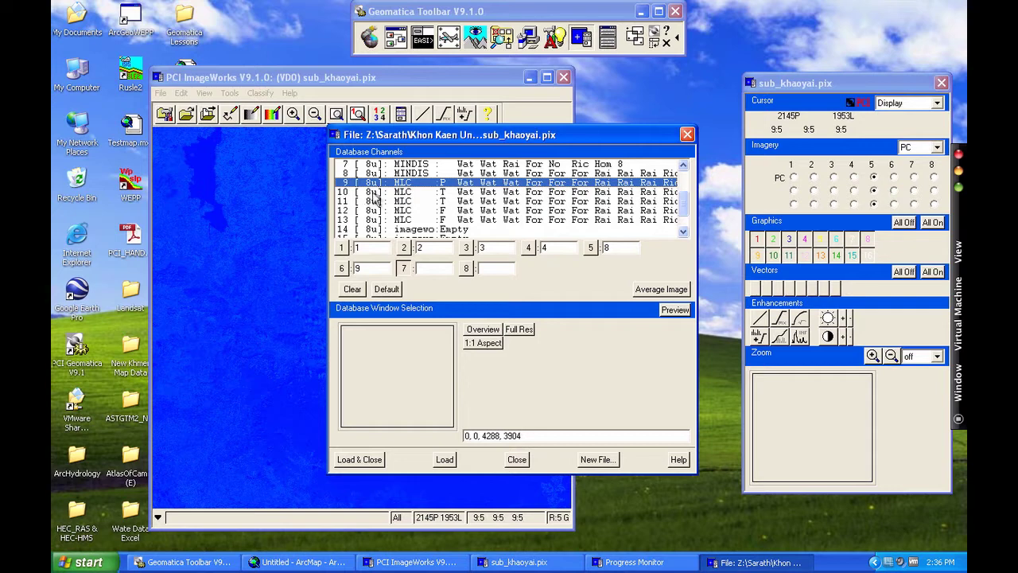
left_click(373, 202)
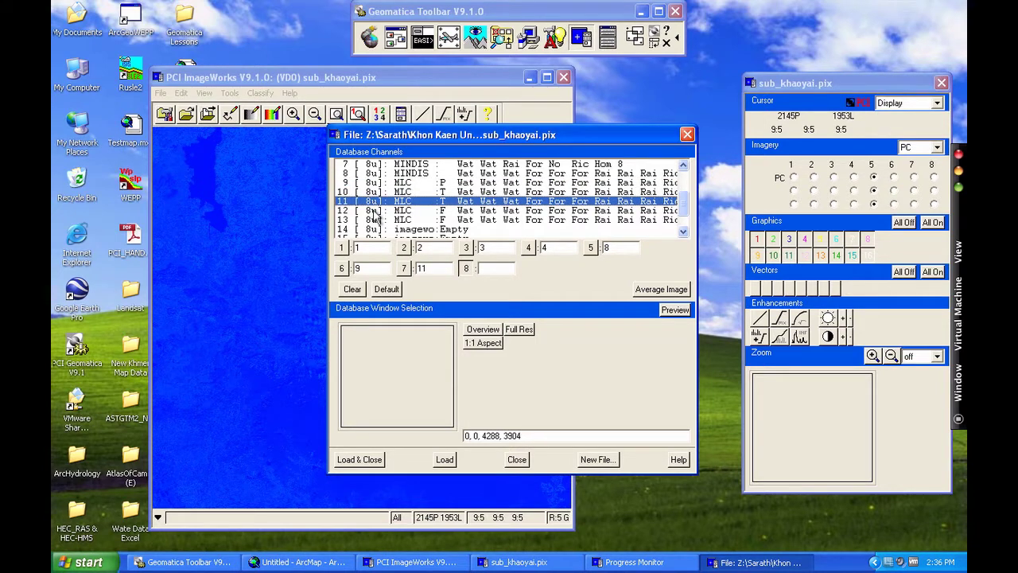
left_click(377, 222)
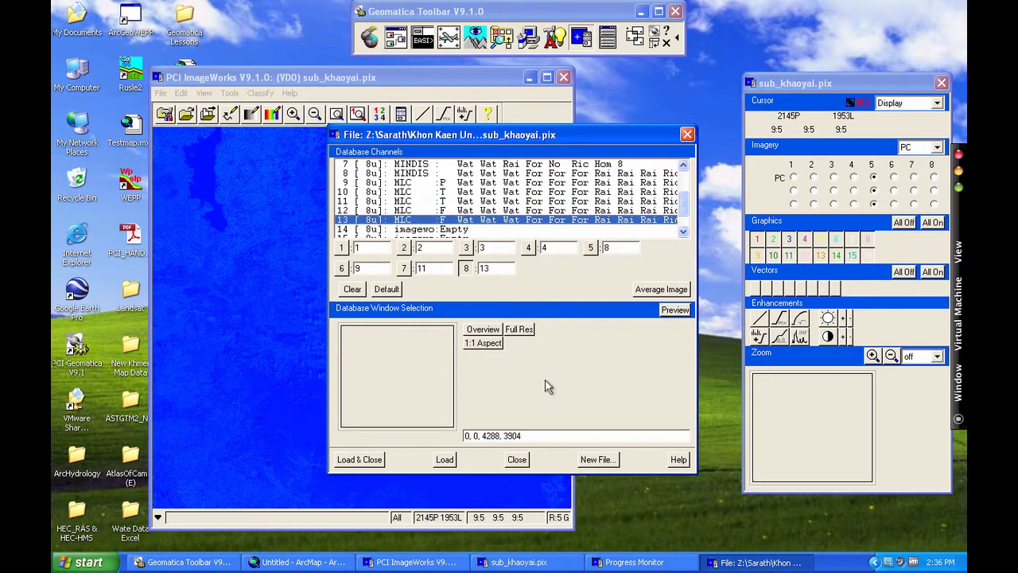
left_click(360, 459)
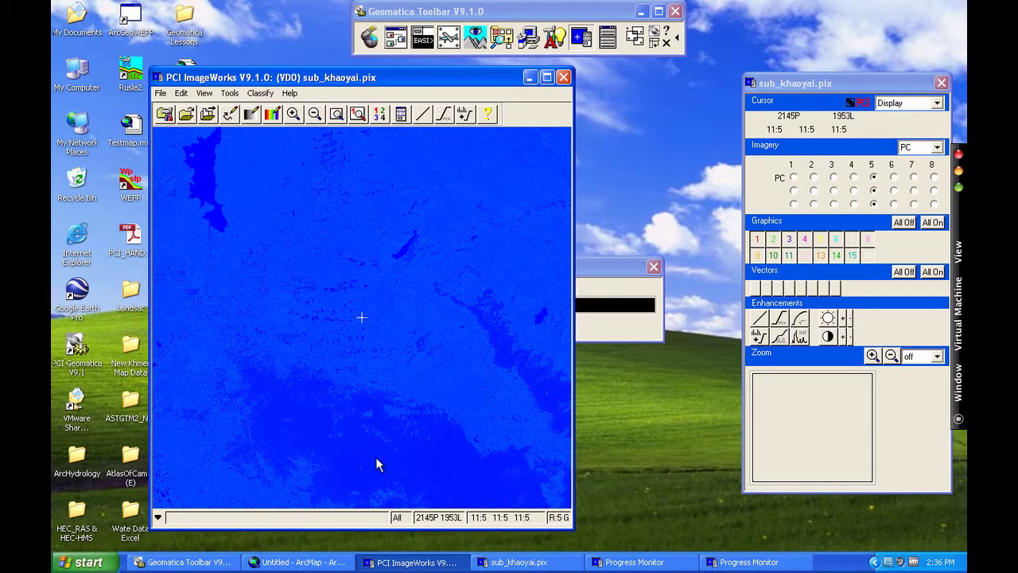
Step: Open Class Labelling for the displayed classification, place it beside the image and enlarge it to show all 16 classes and the Description column
left_click(262, 95)
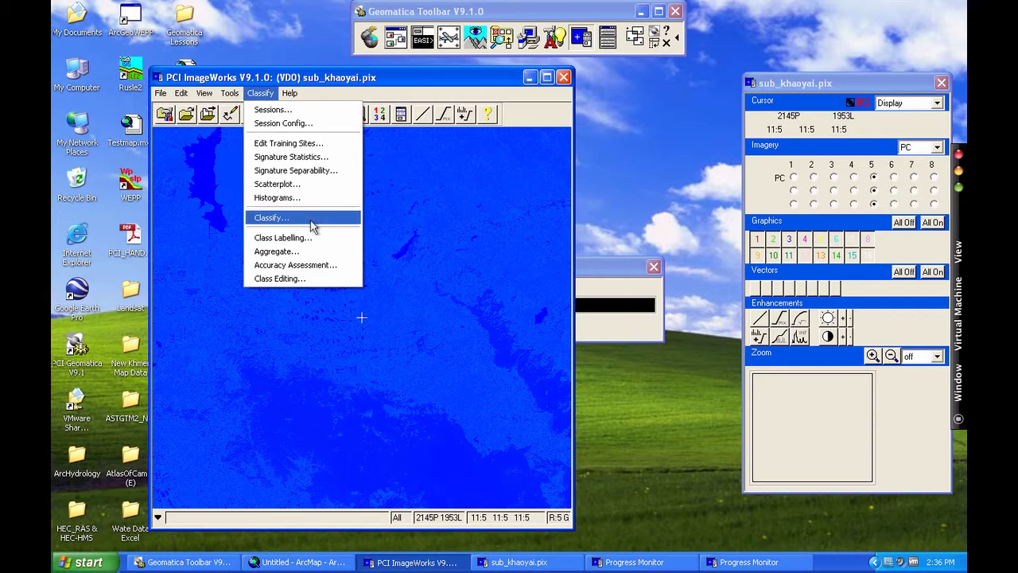
left_click(282, 238)
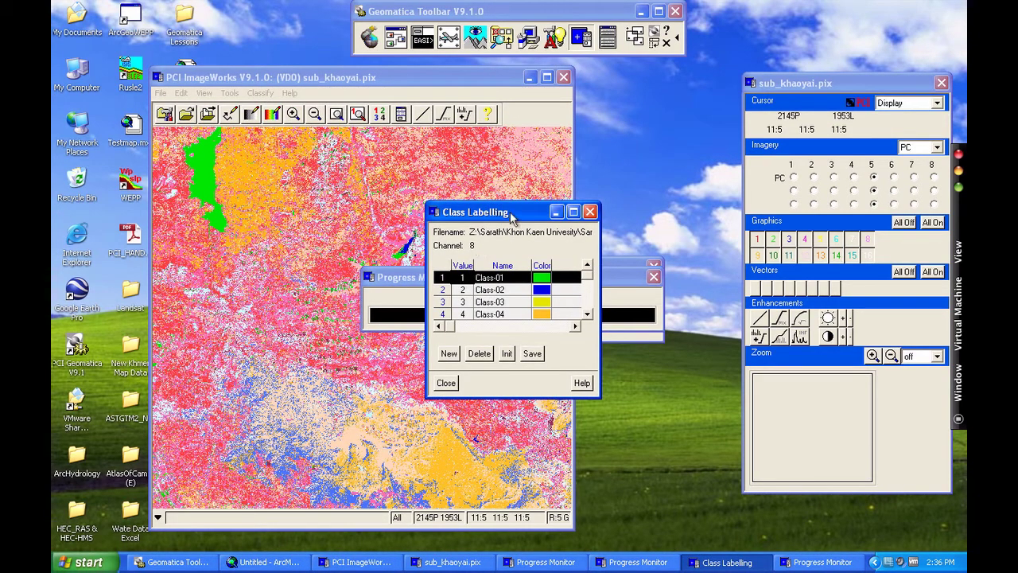
left_click_drag(511, 214, 650, 83)
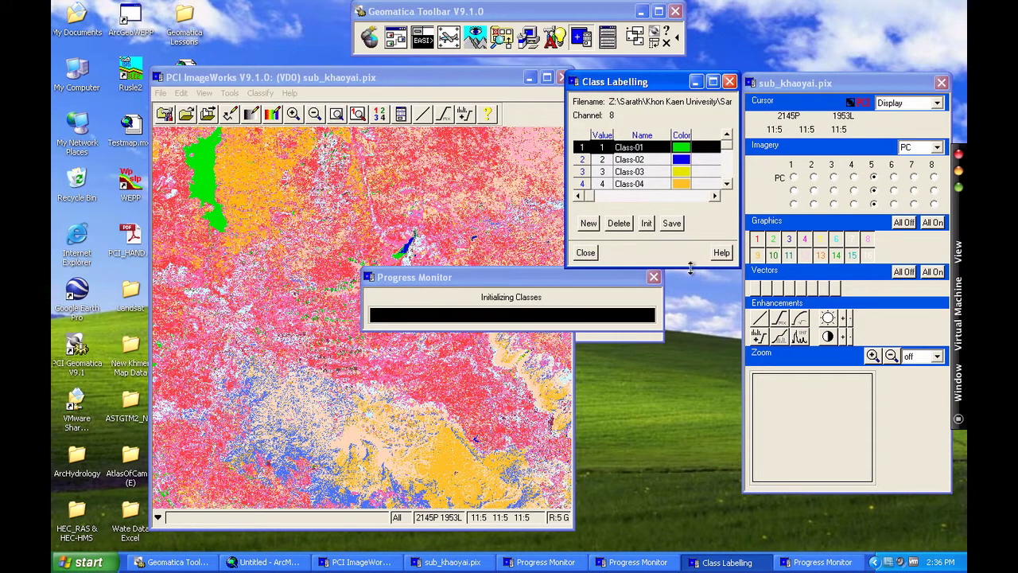
left_click_drag(690, 268, 689, 414)
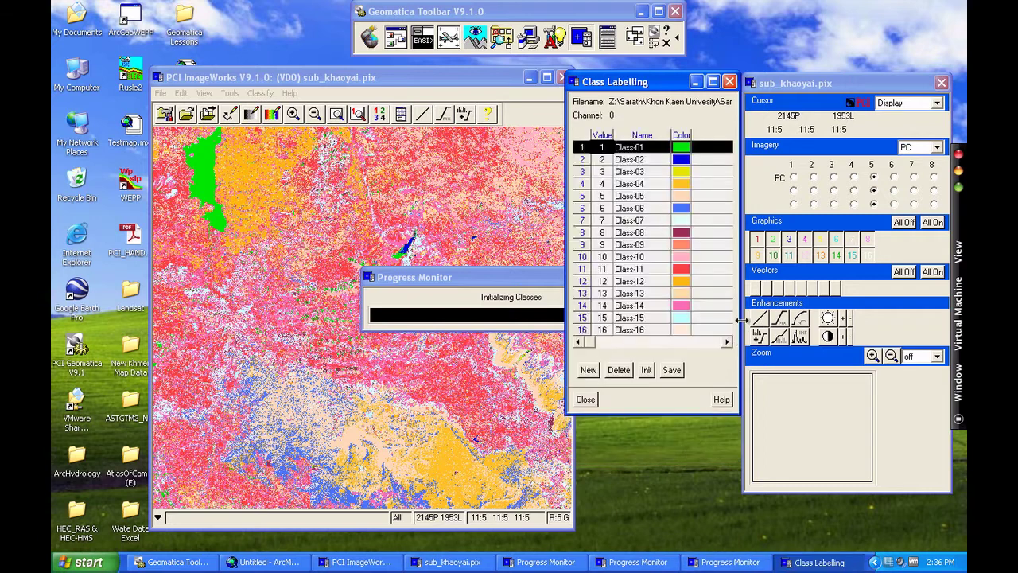
left_click_drag(740, 313, 868, 310)
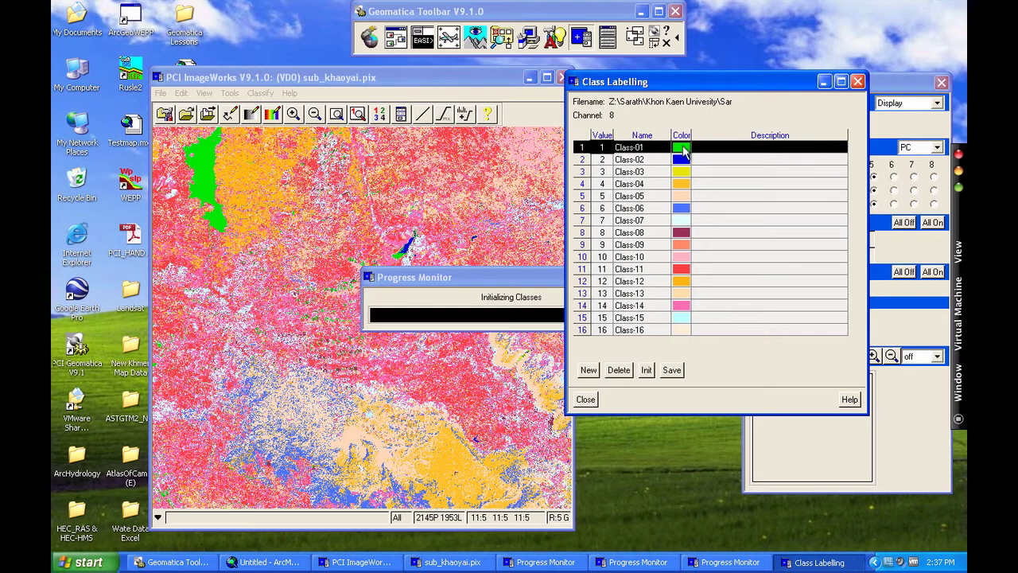
Step: Change the colour of Class-01 to pure blue with red 0, green 0 and blue 255
left_click(682, 149)
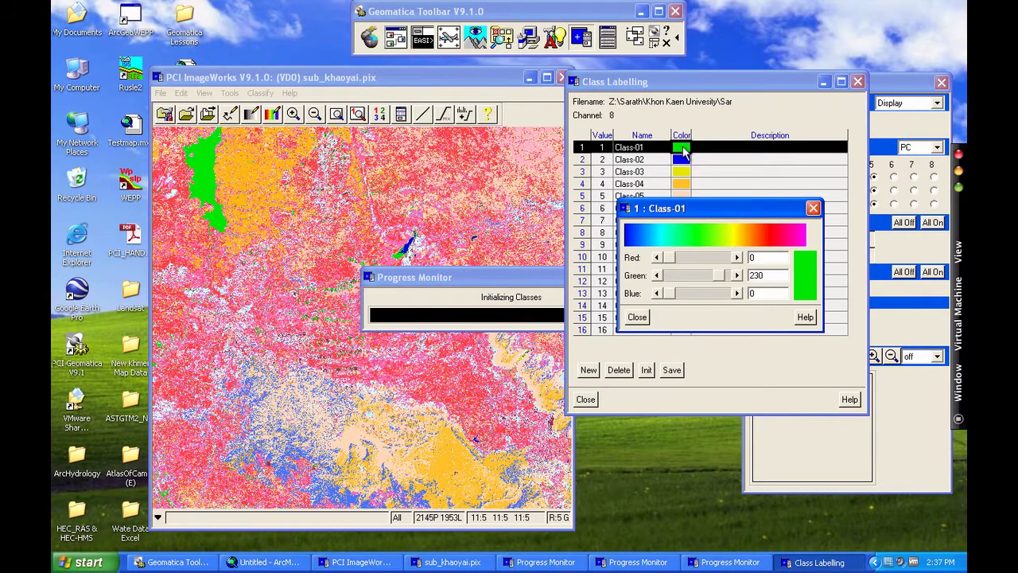
left_click(633, 237)
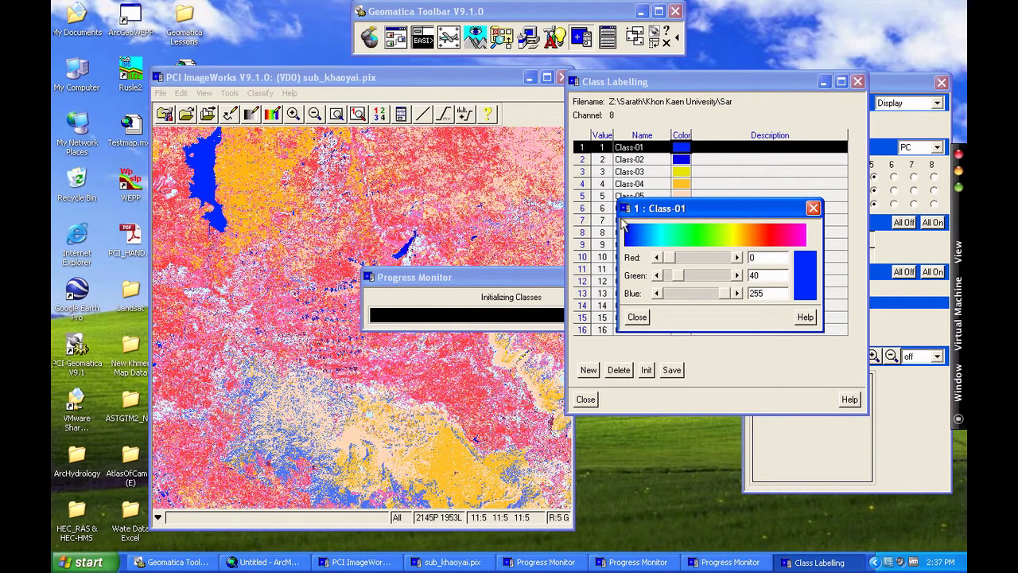
left_click(624, 228)
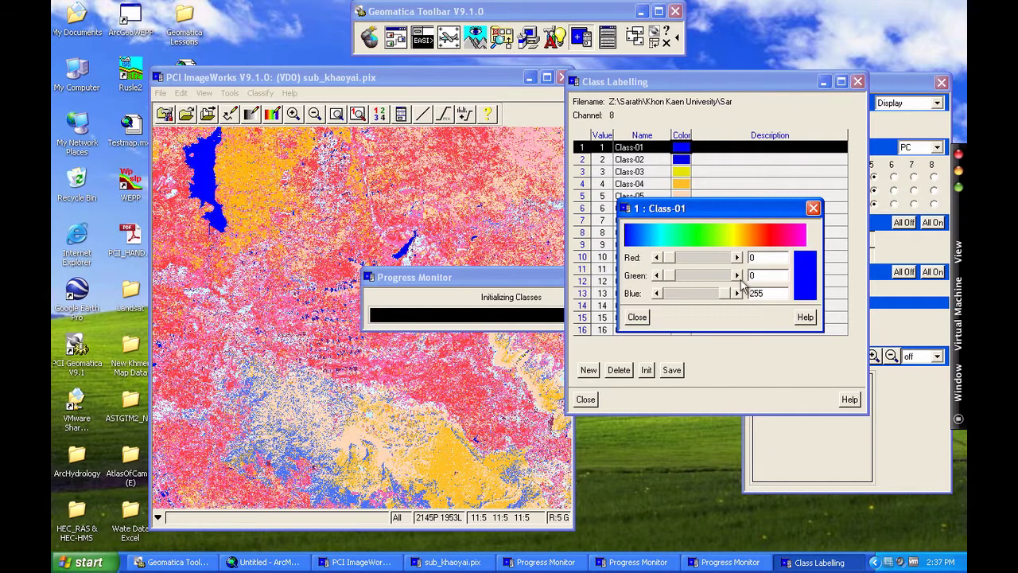
left_click(638, 317)
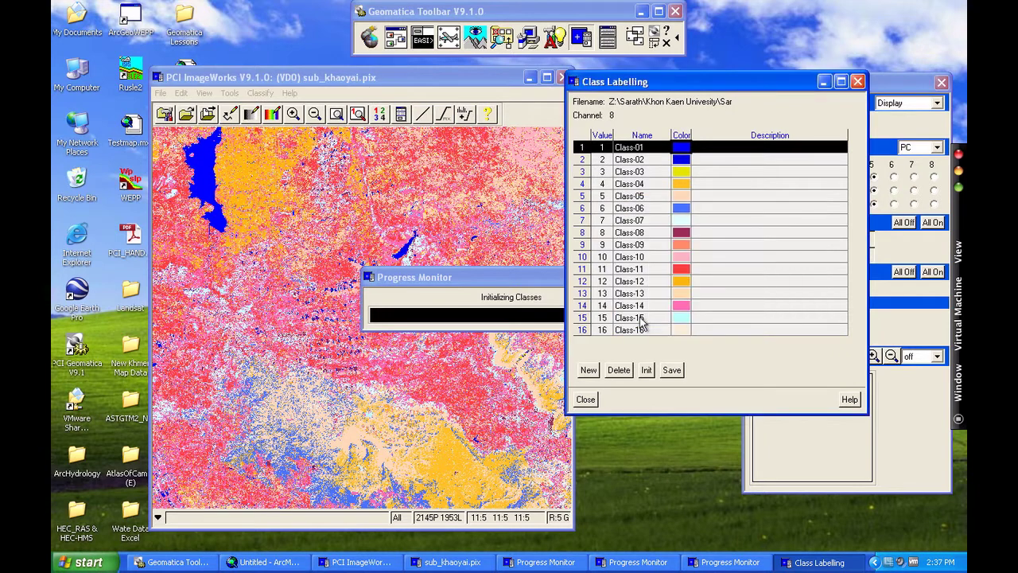
Step: Change the colour of Class-02 to cyan with red 0, green 245 and blue 255
left_click(748, 148)
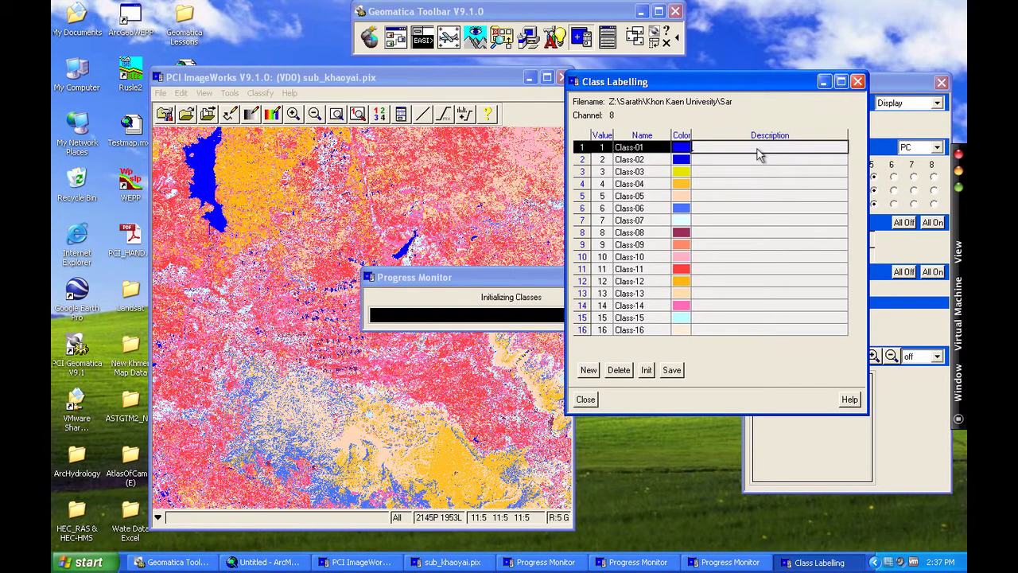
double_click(682, 160)
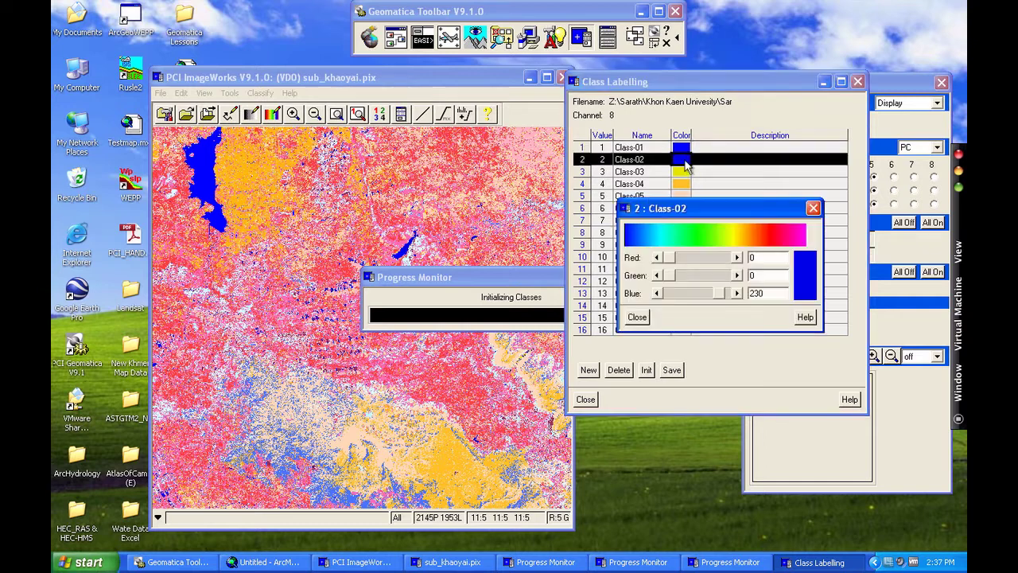
left_click(660, 234)
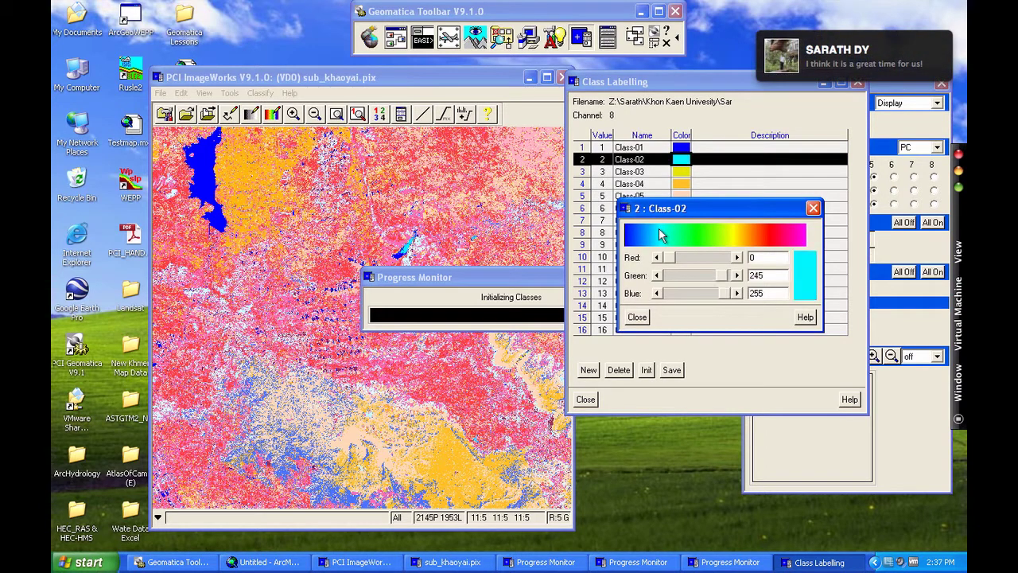
left_click(637, 317)
Step: Enter "Water body" as the description of Class-01 and move the image window clear of the class table
left_click(731, 148)
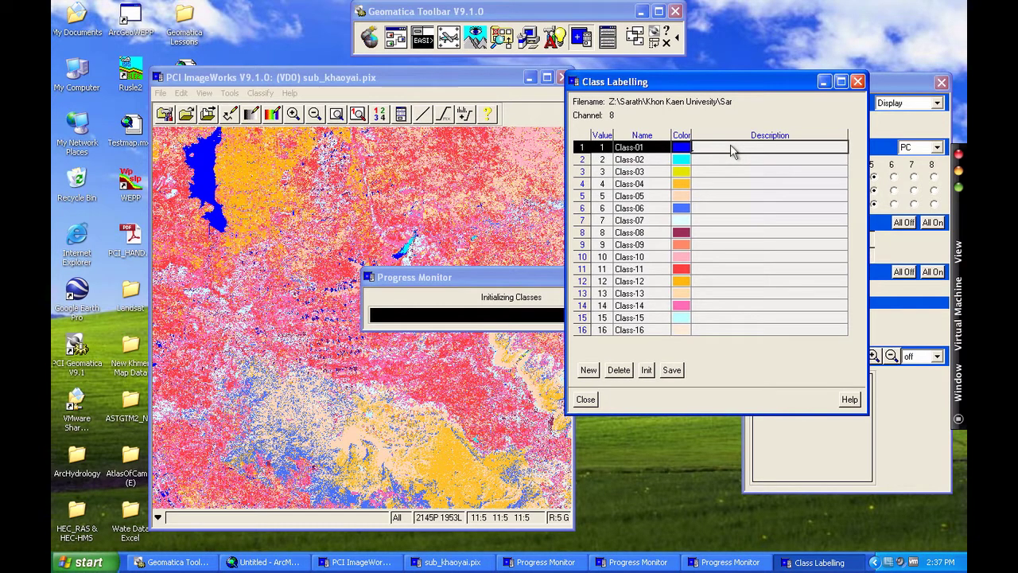
key("BackSpace")
type("Water body")
key("Return")
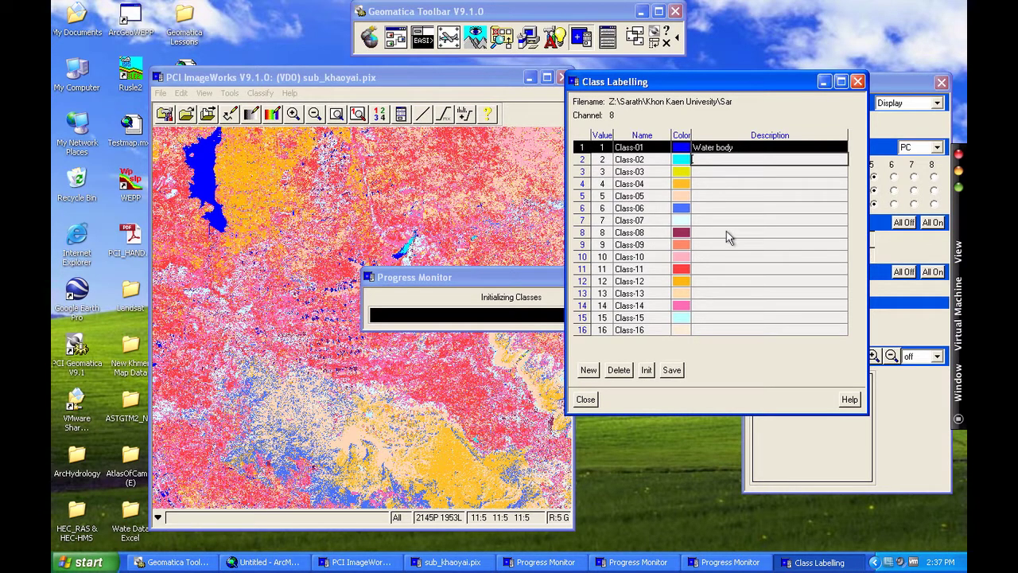
left_click(479, 84)
left_click_drag(479, 84, 444, 78)
key("ctrl+Left")
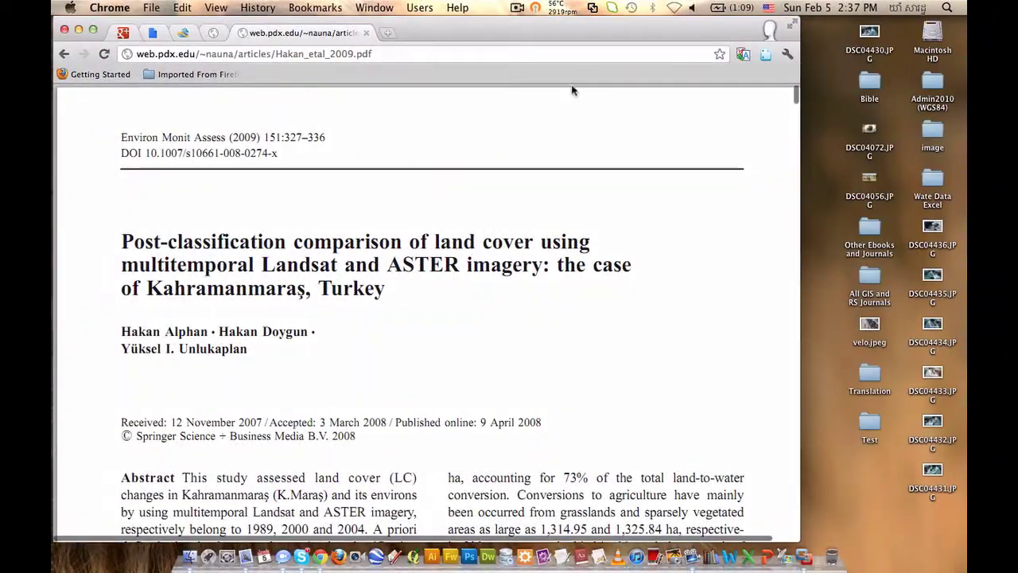
left_click(518, 8)
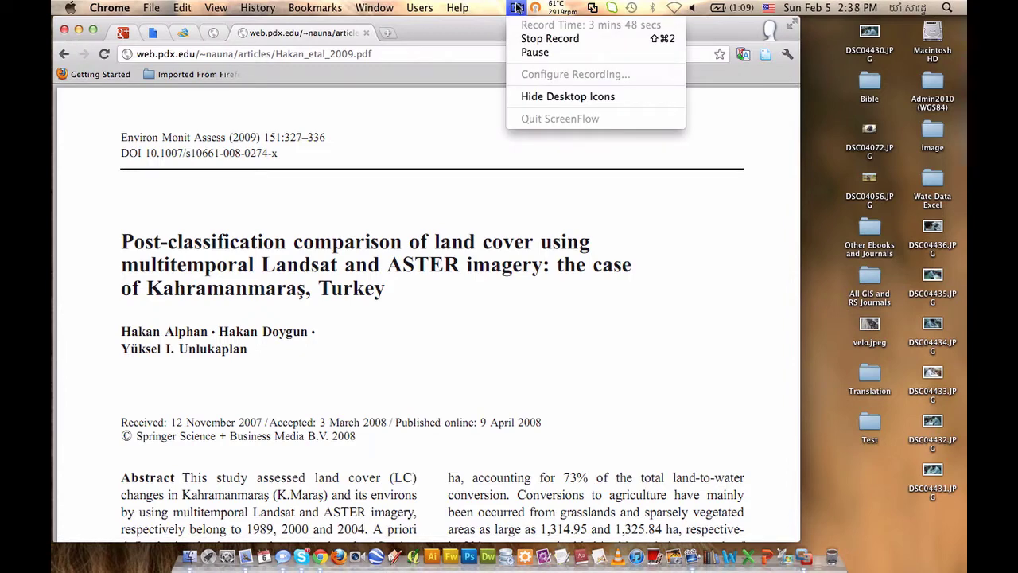
left_click(585, 209)
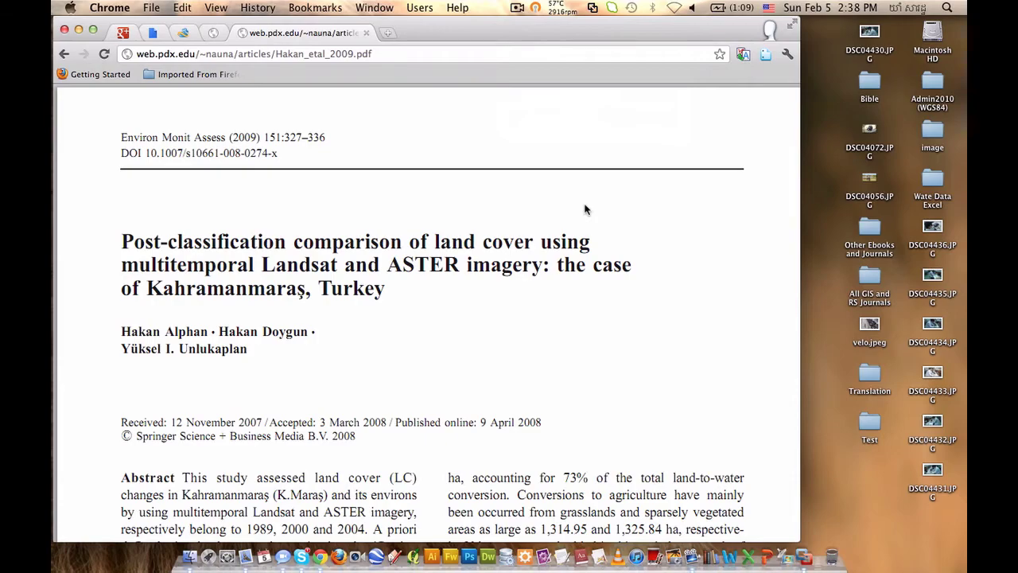
key("ctrl+Right")
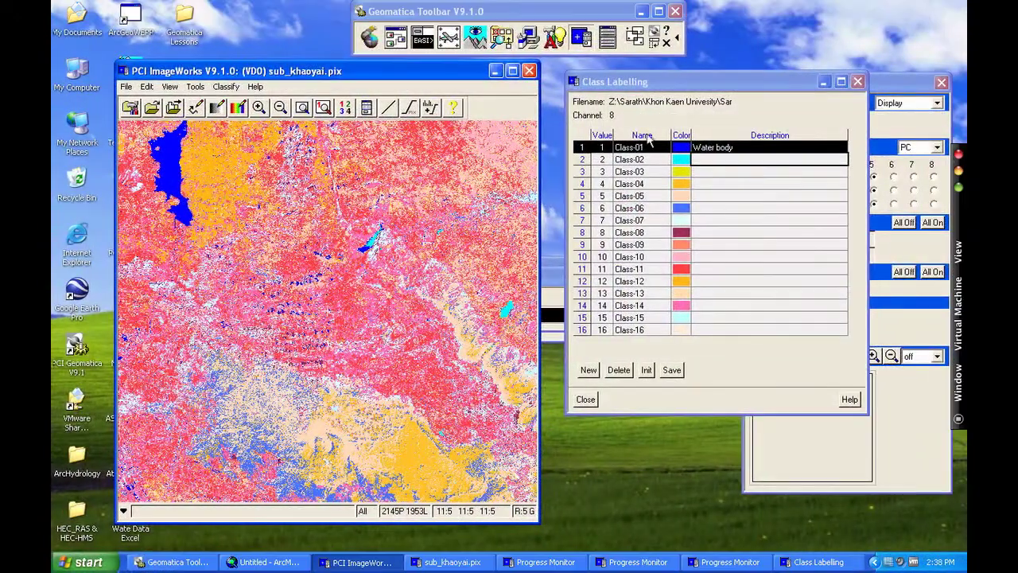
left_click(724, 83)
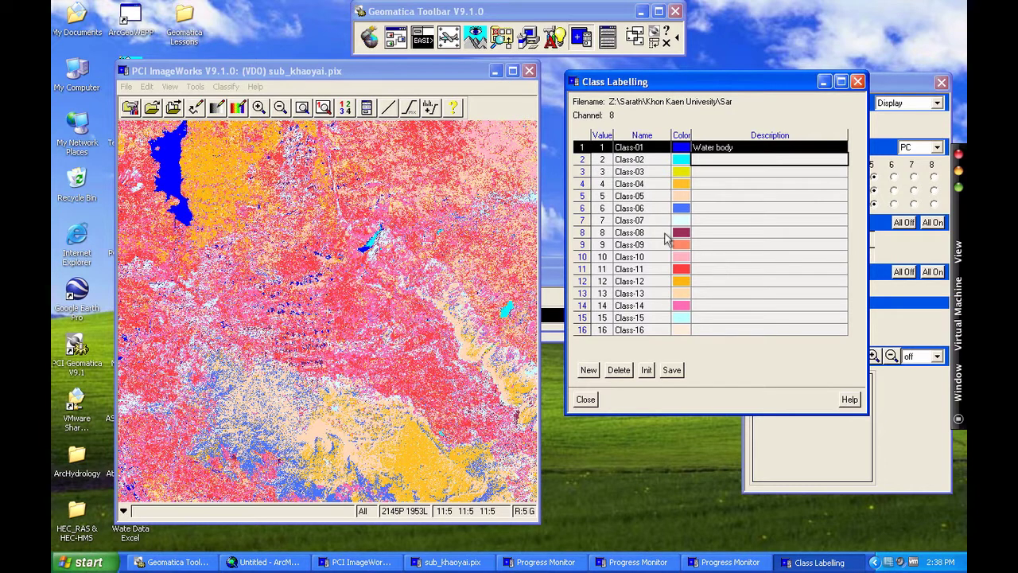
key("ctrl+Left")
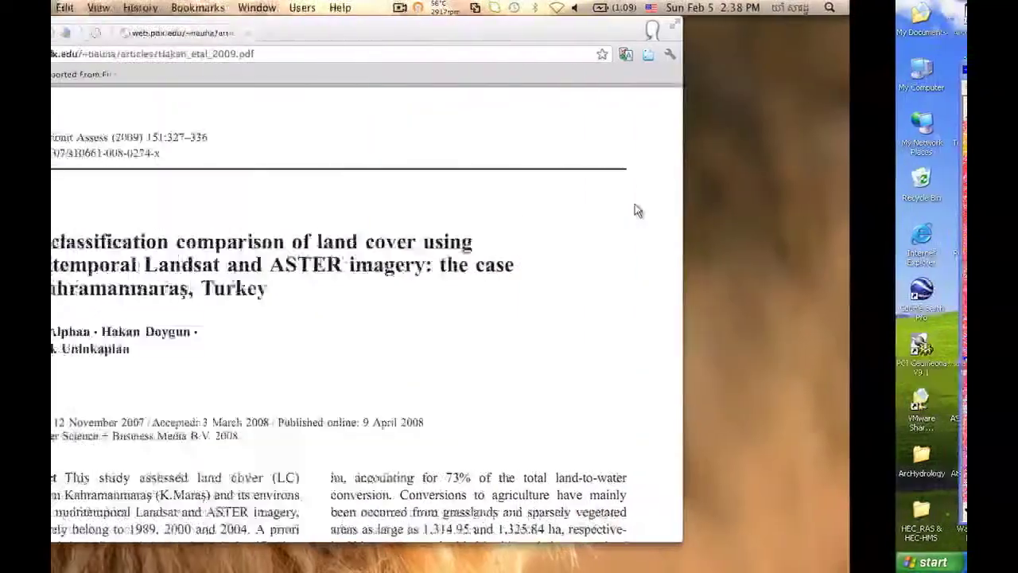
left_click(517, 8)
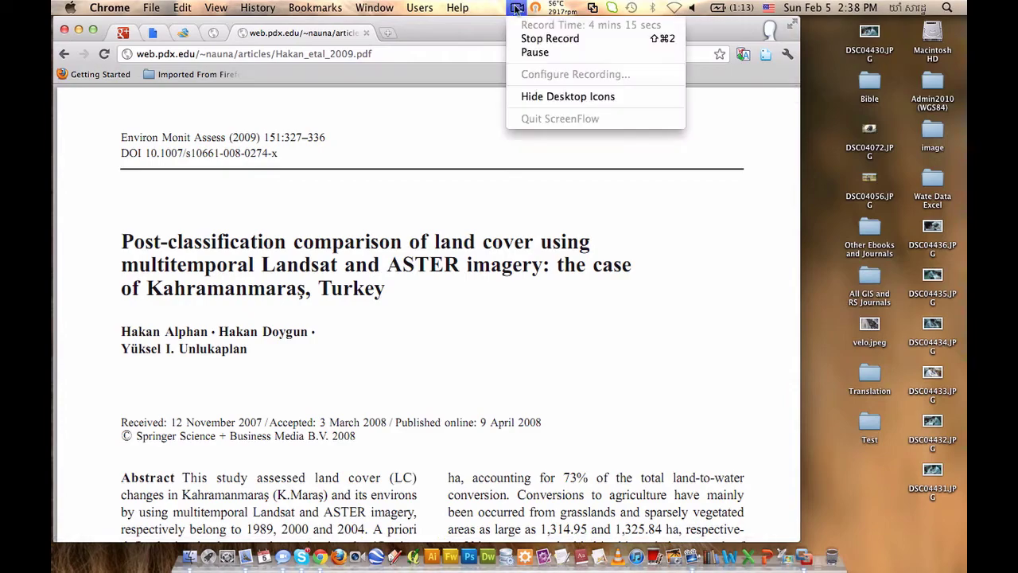
left_click(535, 52)
key("ctrl+Right")
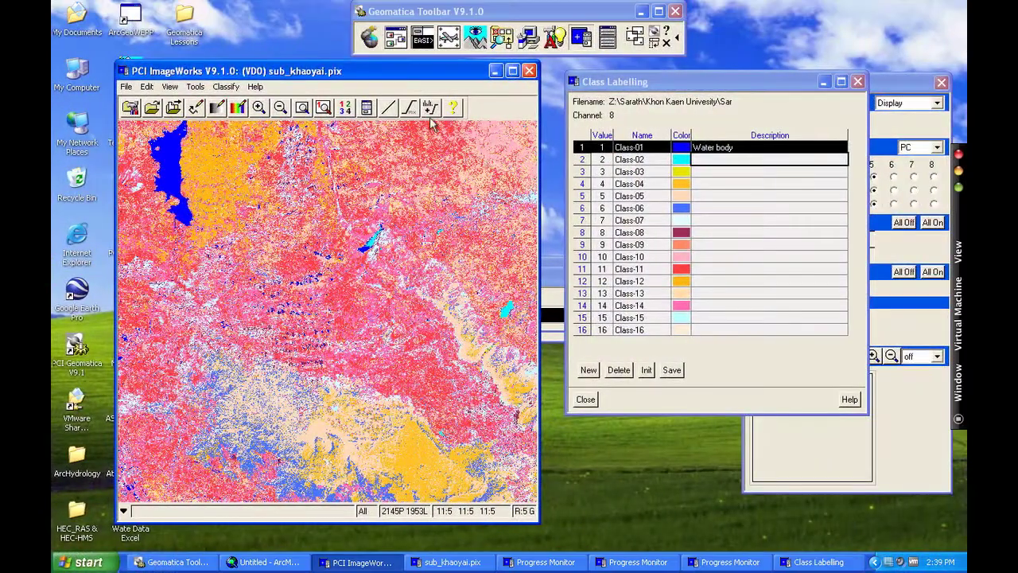
Step: Open Class Editing for the classified image and move its window slightly higher on the desktop
left_click(227, 88)
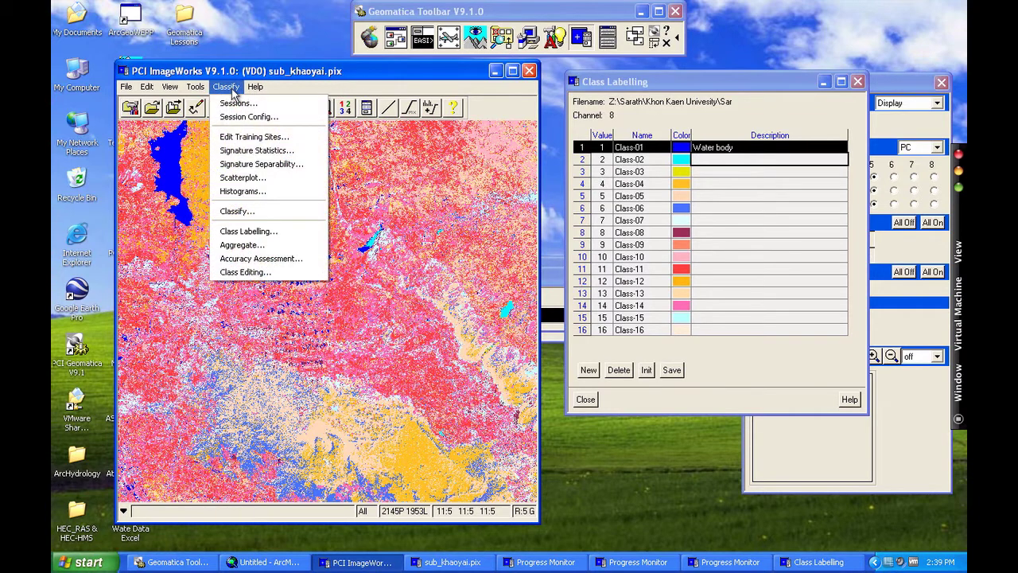
left_click(246, 273)
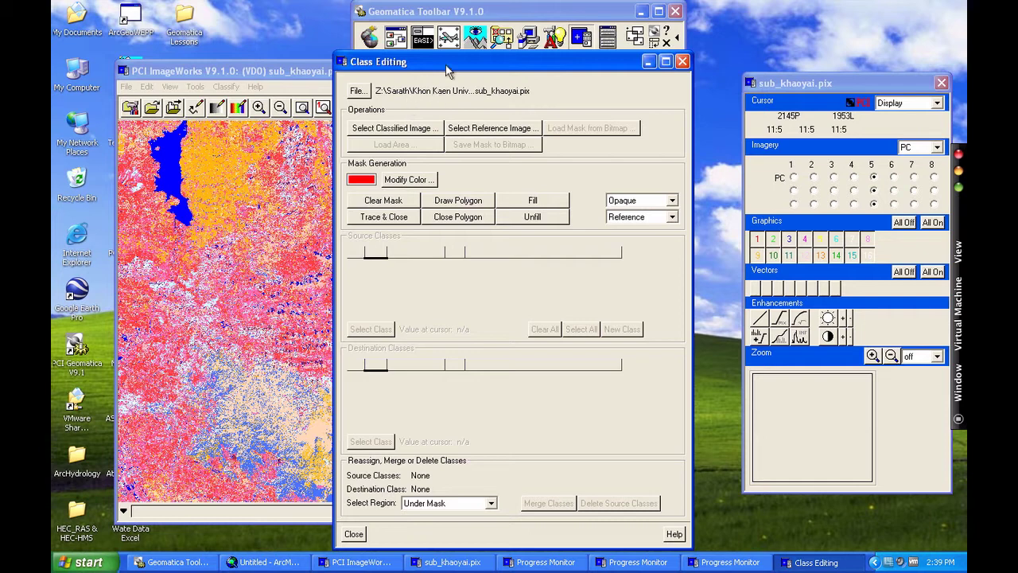
left_click_drag(446, 67, 450, 44)
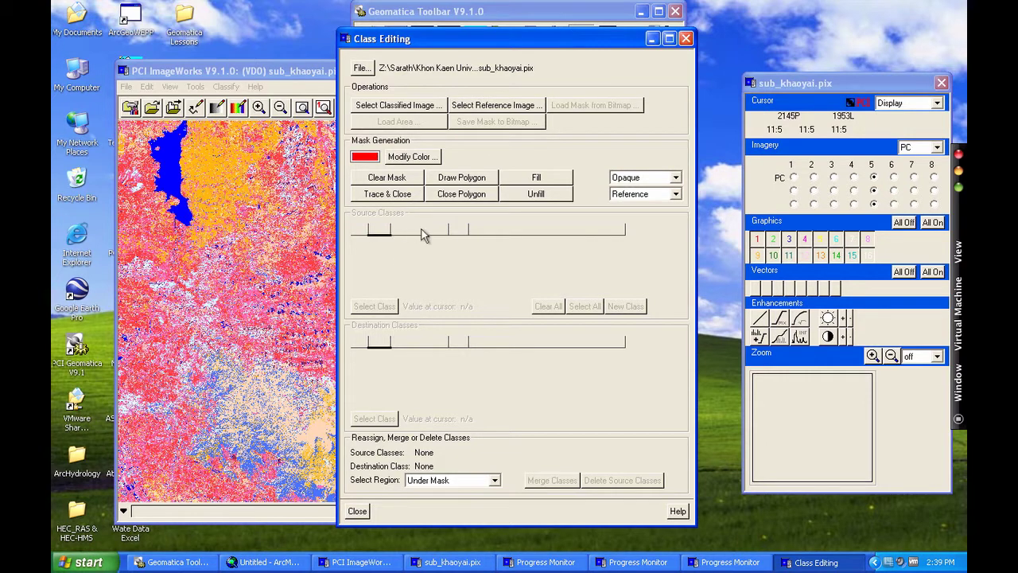
left_click(419, 159)
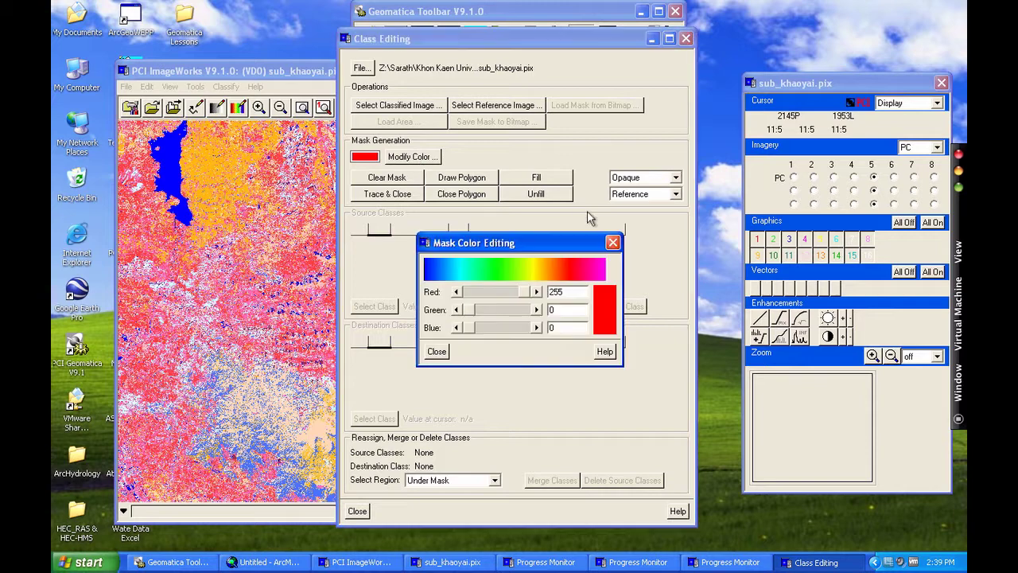
left_click(613, 243)
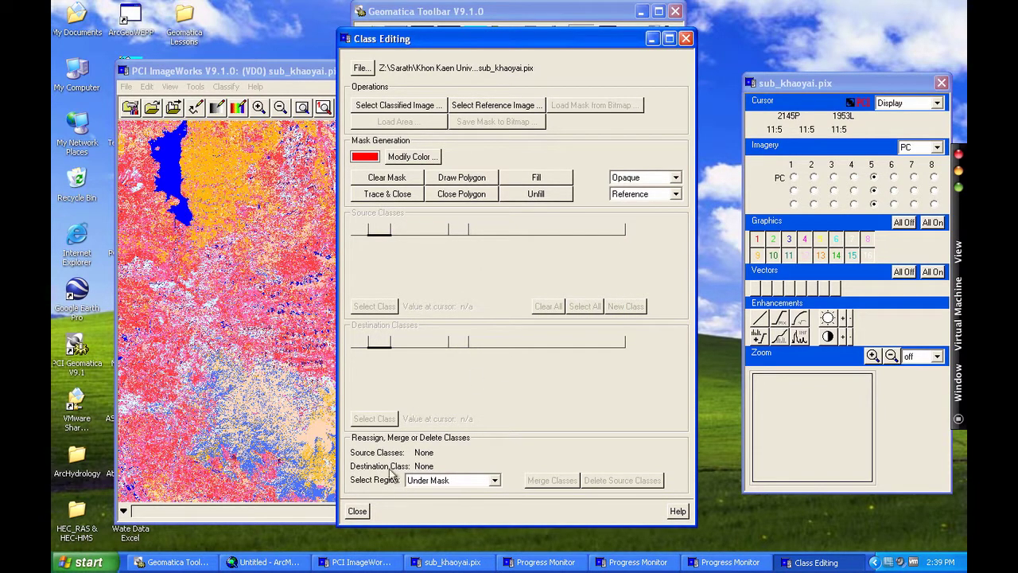
left_click(358, 511)
key("ctrl+Left")
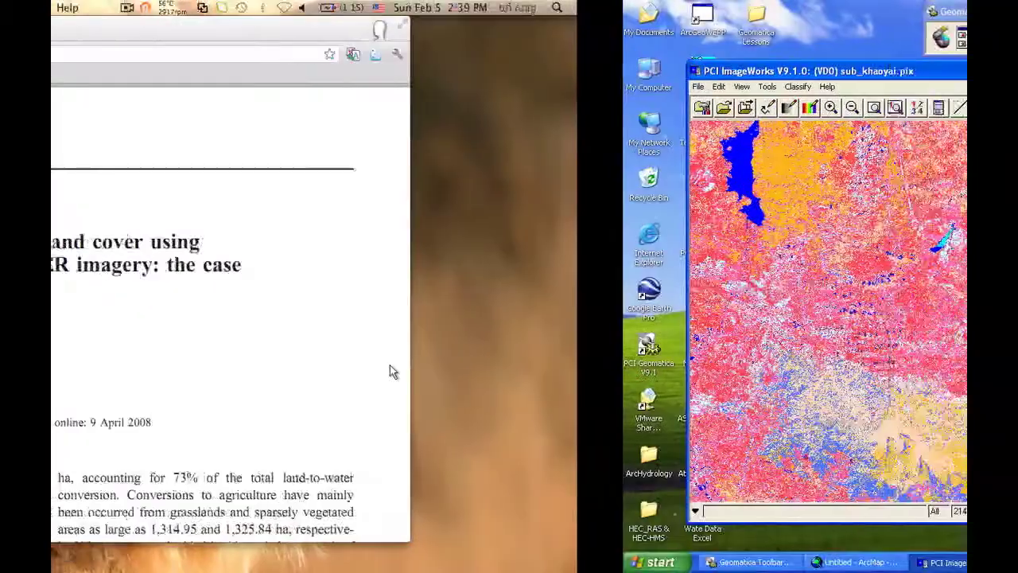
left_click(513, 8)
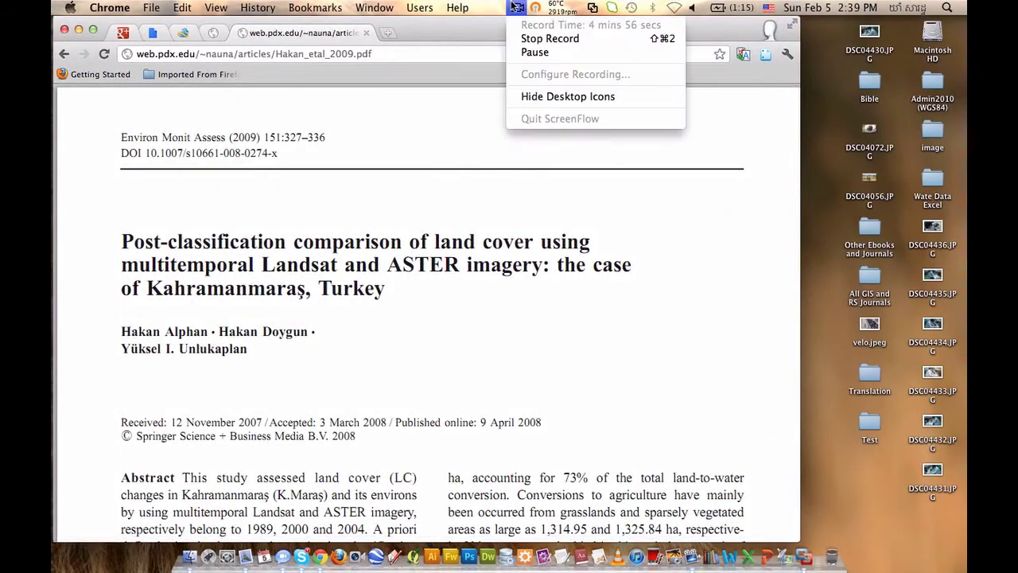
left_click(526, 53)
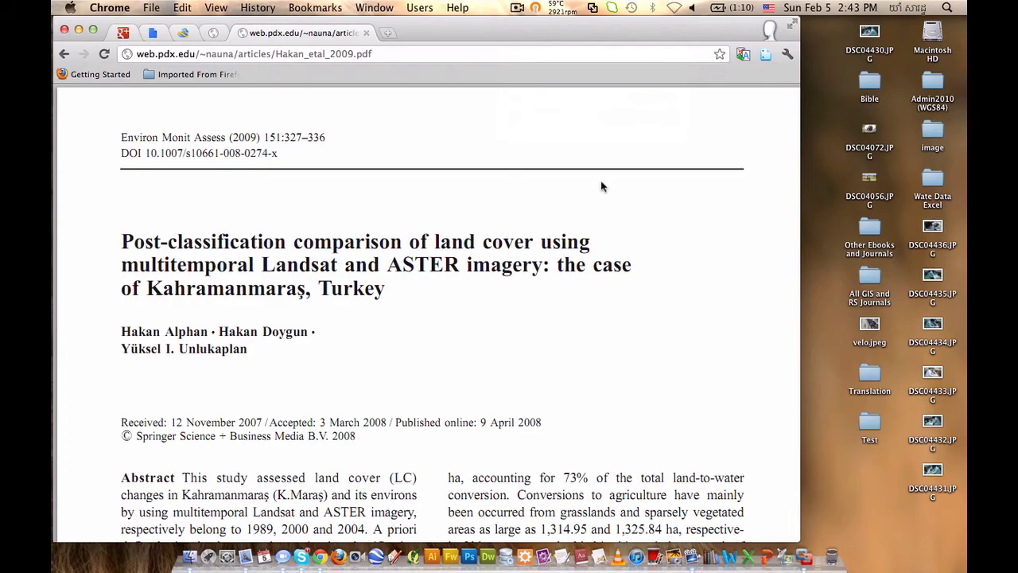
key("ctrl+Right")
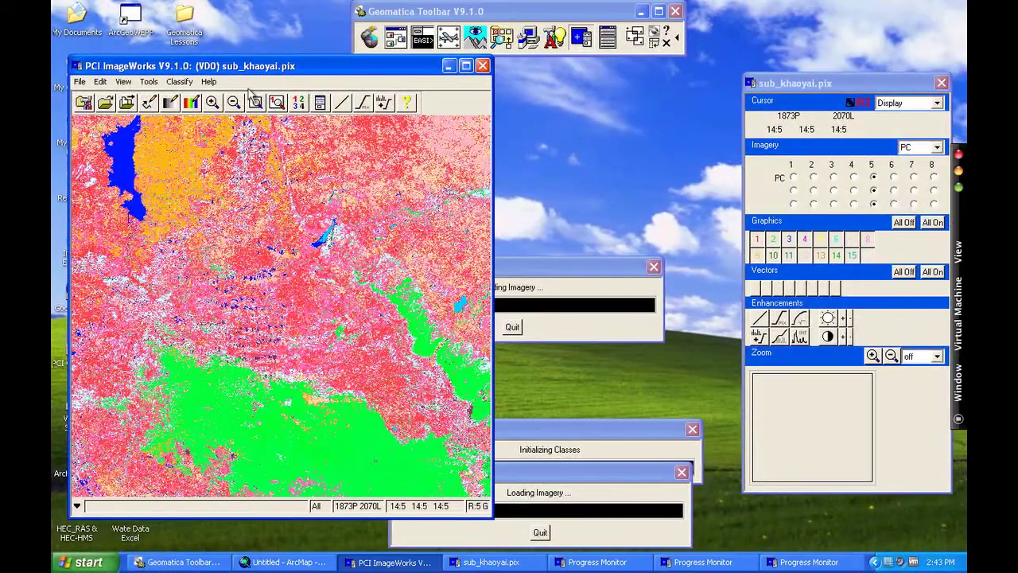
Step: Open Class Editing and select channel 5, the KCLUS unsupervised classification result, as the classified image
left_click(180, 81)
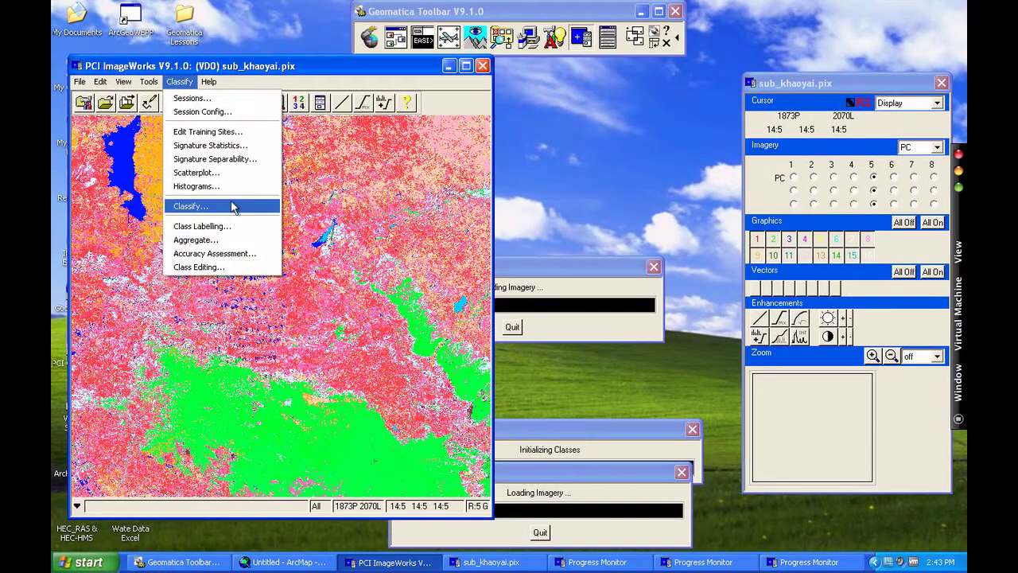
left_click(209, 267)
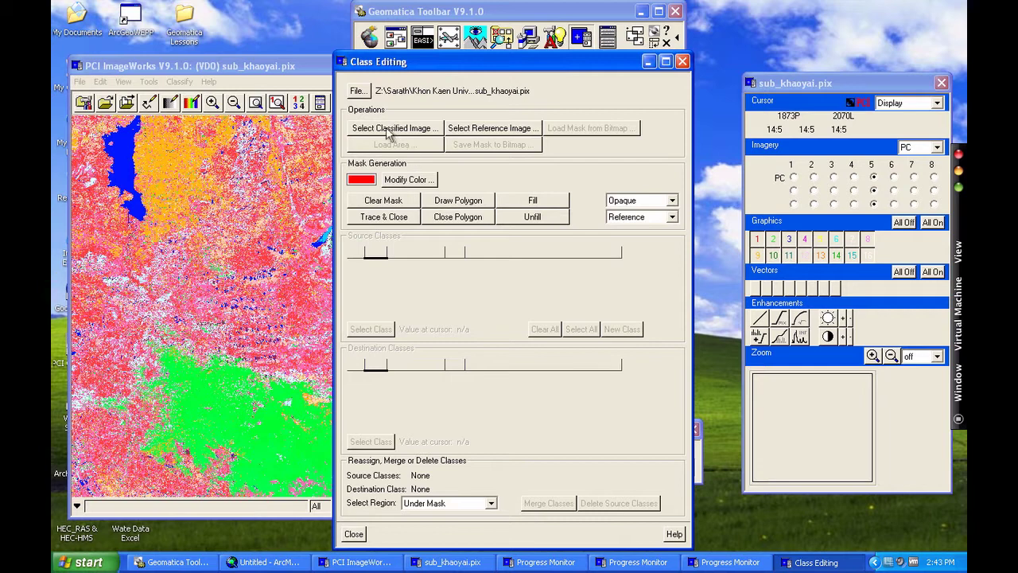
left_click(390, 129)
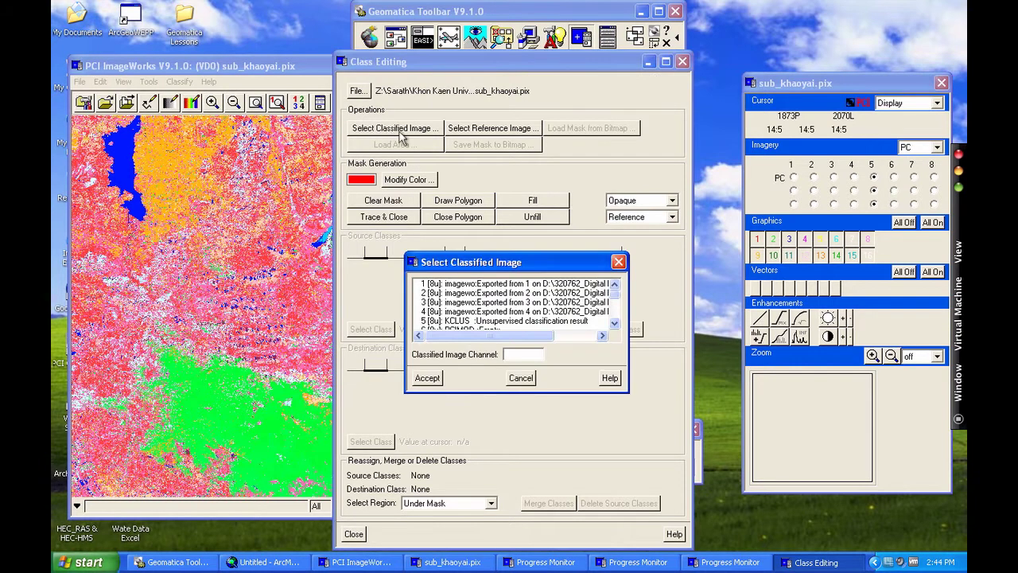
left_click(460, 321)
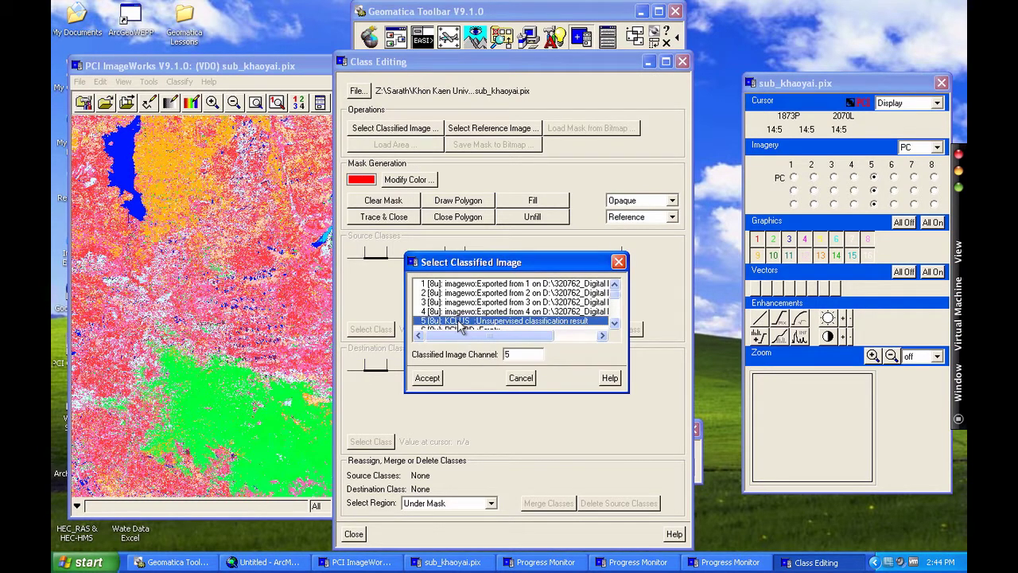
left_click(435, 379)
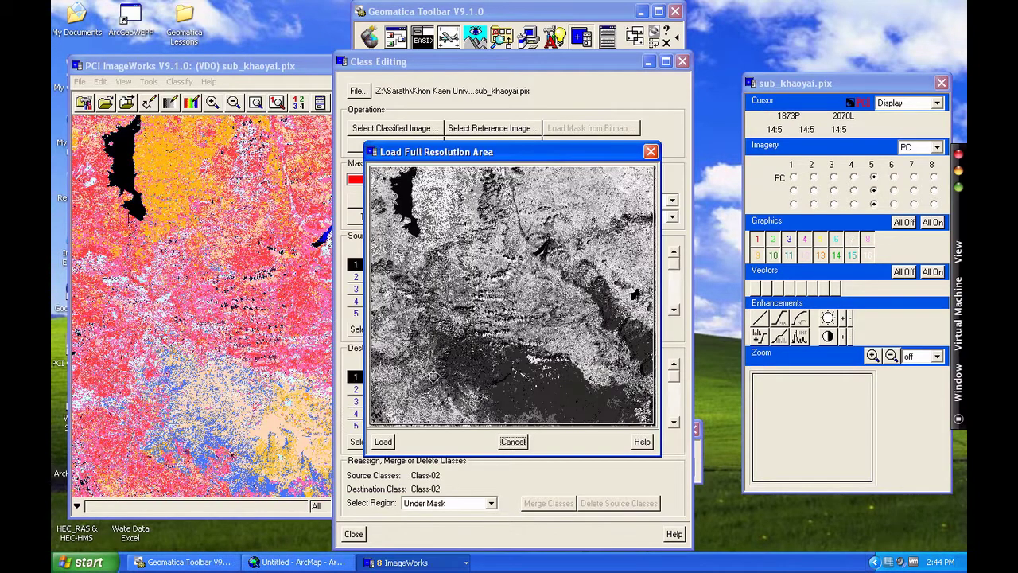